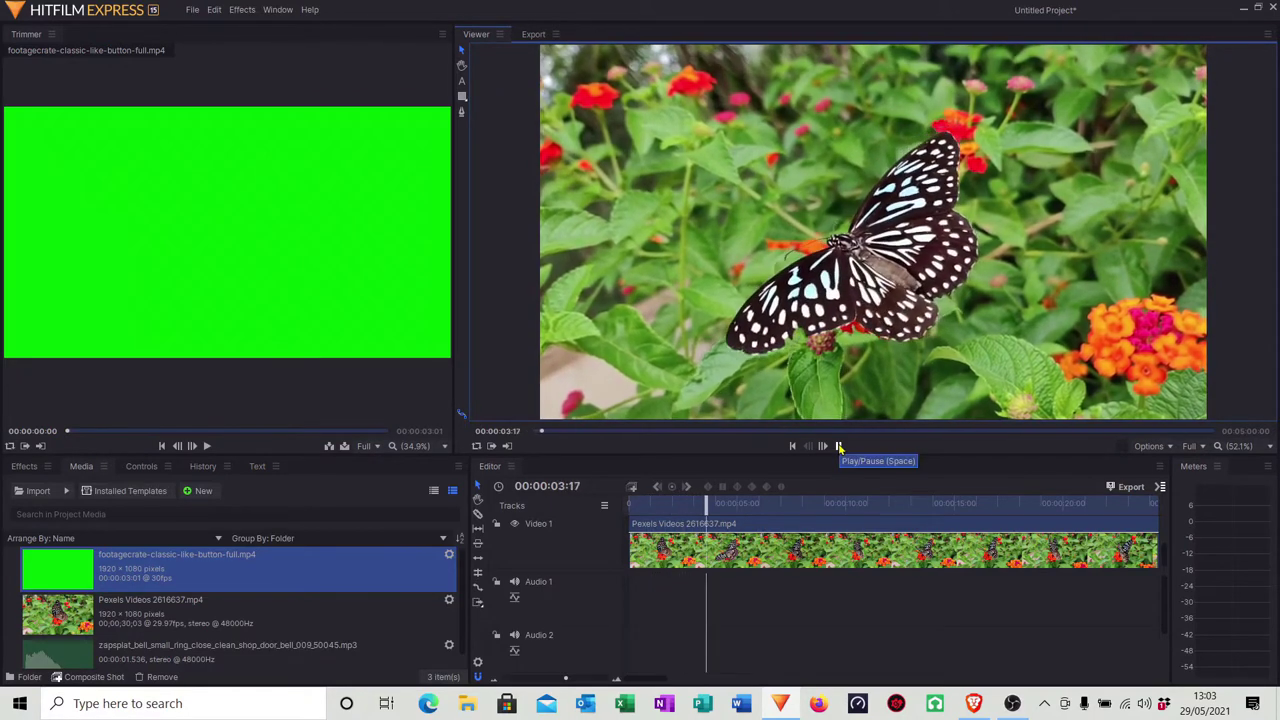
Stop the butterfly preview and switch to FootageCrate in the Brave browser
left_click(839, 448)
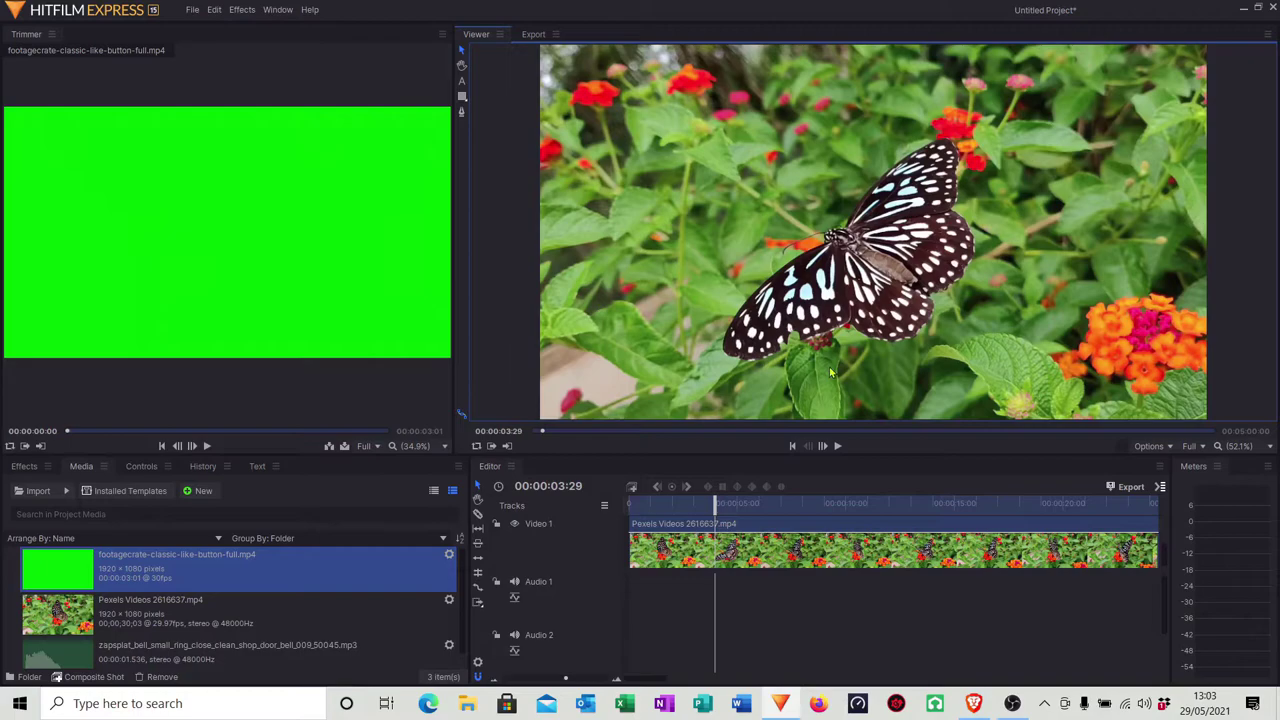
left_click(973, 703)
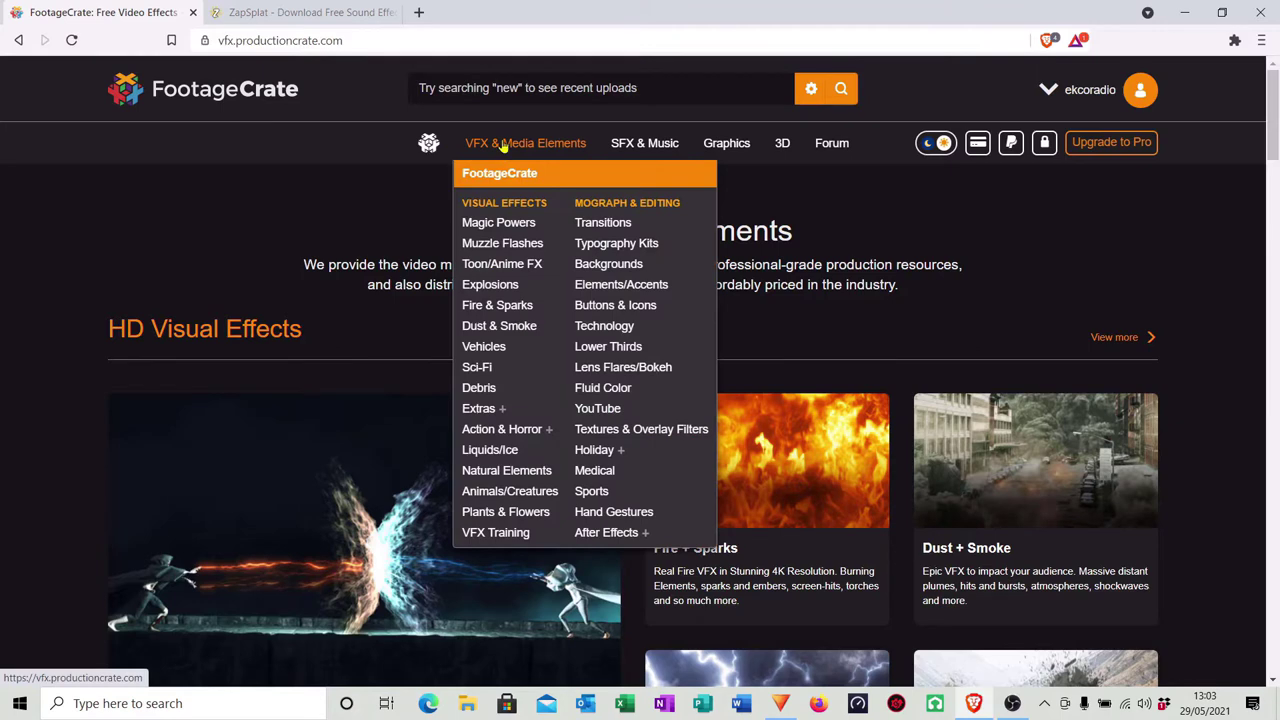
Browse FootageCrate to Buttons & Icons > Modern Social Media buttons
left_click(621, 311)
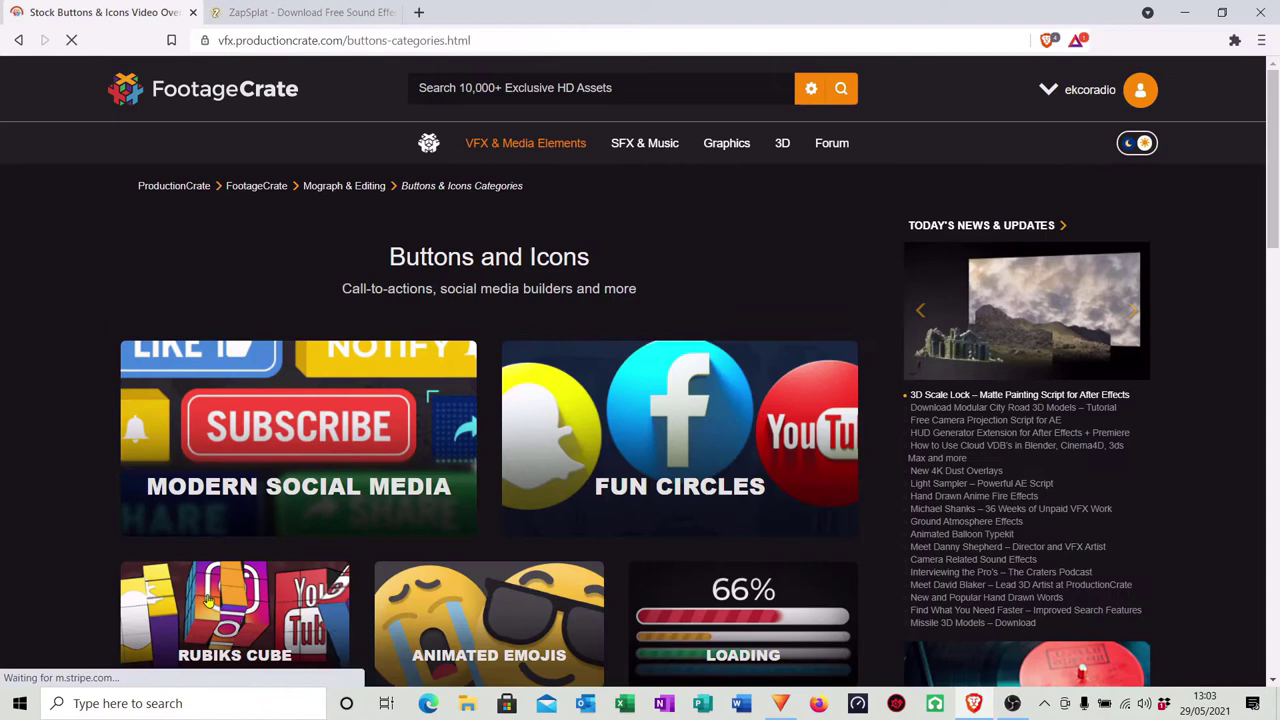
left_click(273, 460)
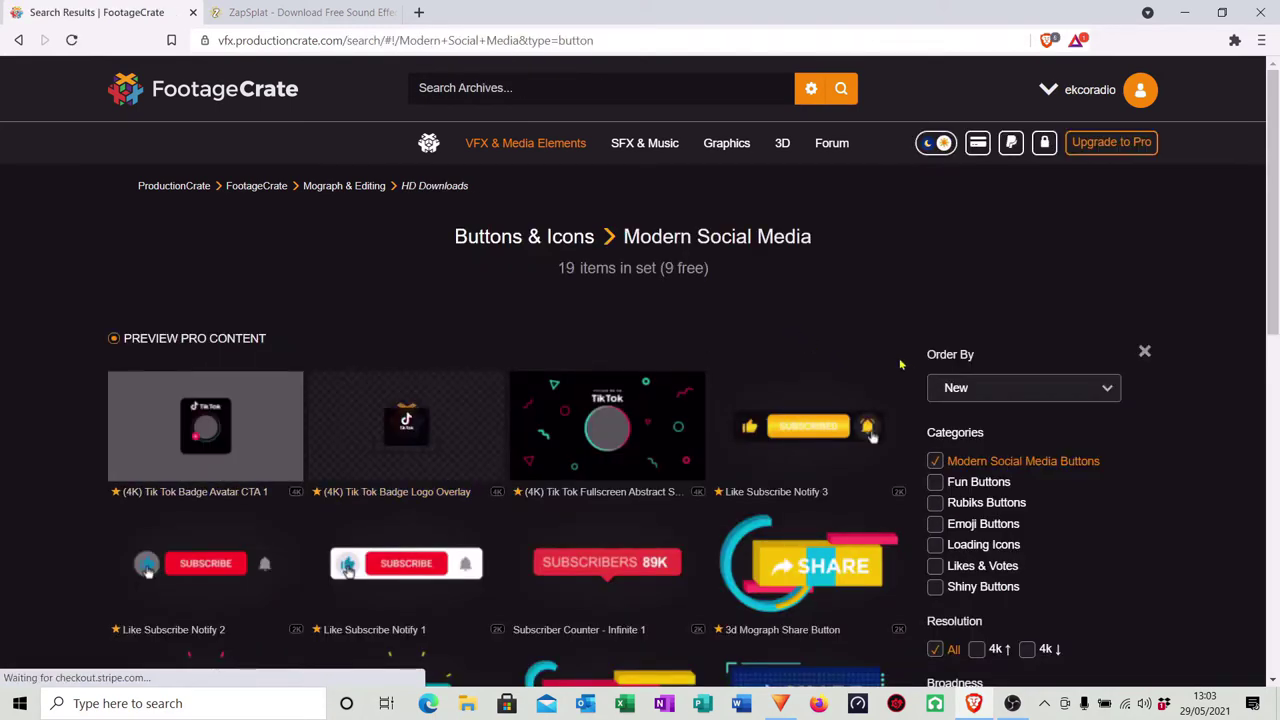
scroll(540, 410, "down", 4)
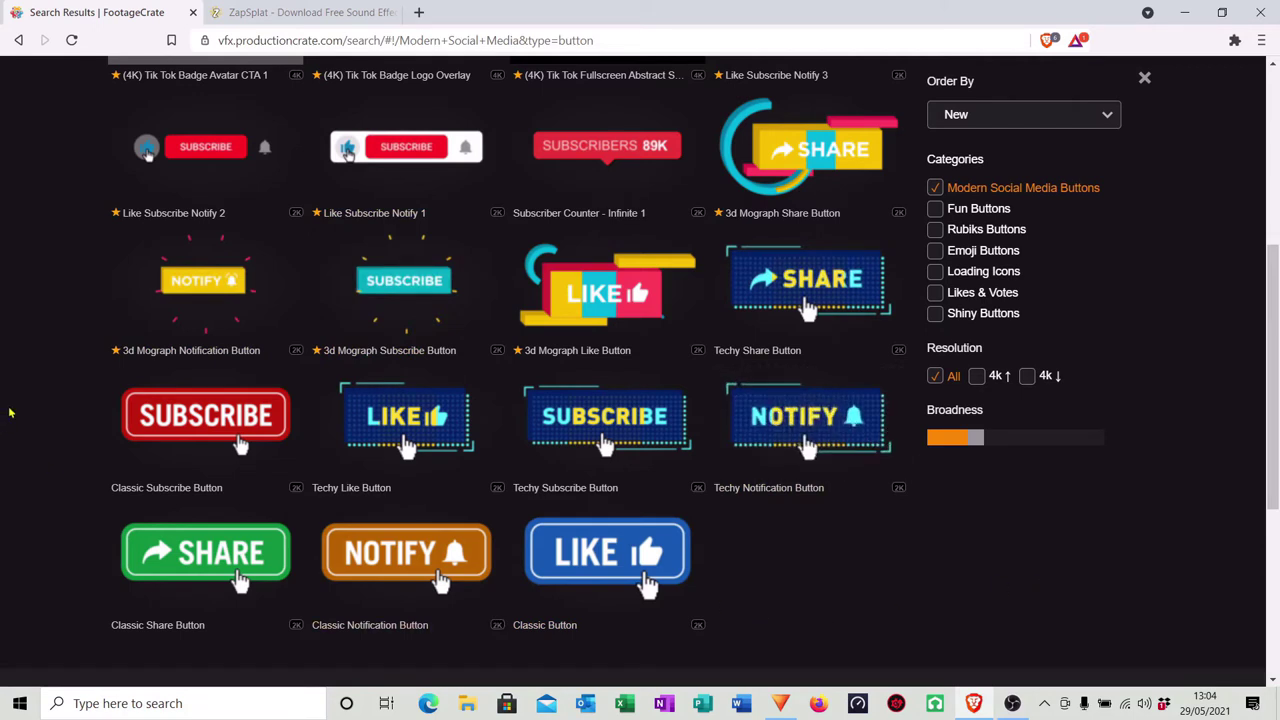
Download the Classic Button LIKE animation as MP4 - H.264
left_click(636, 589)
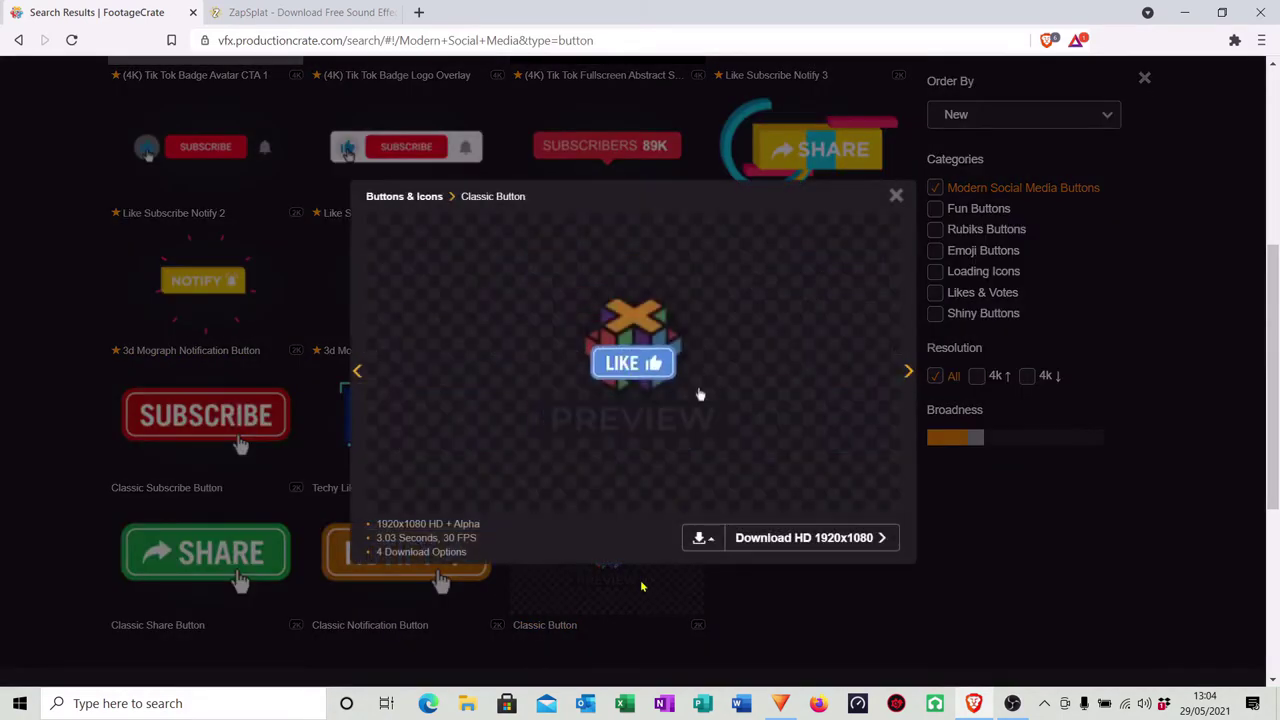
left_click(703, 538)
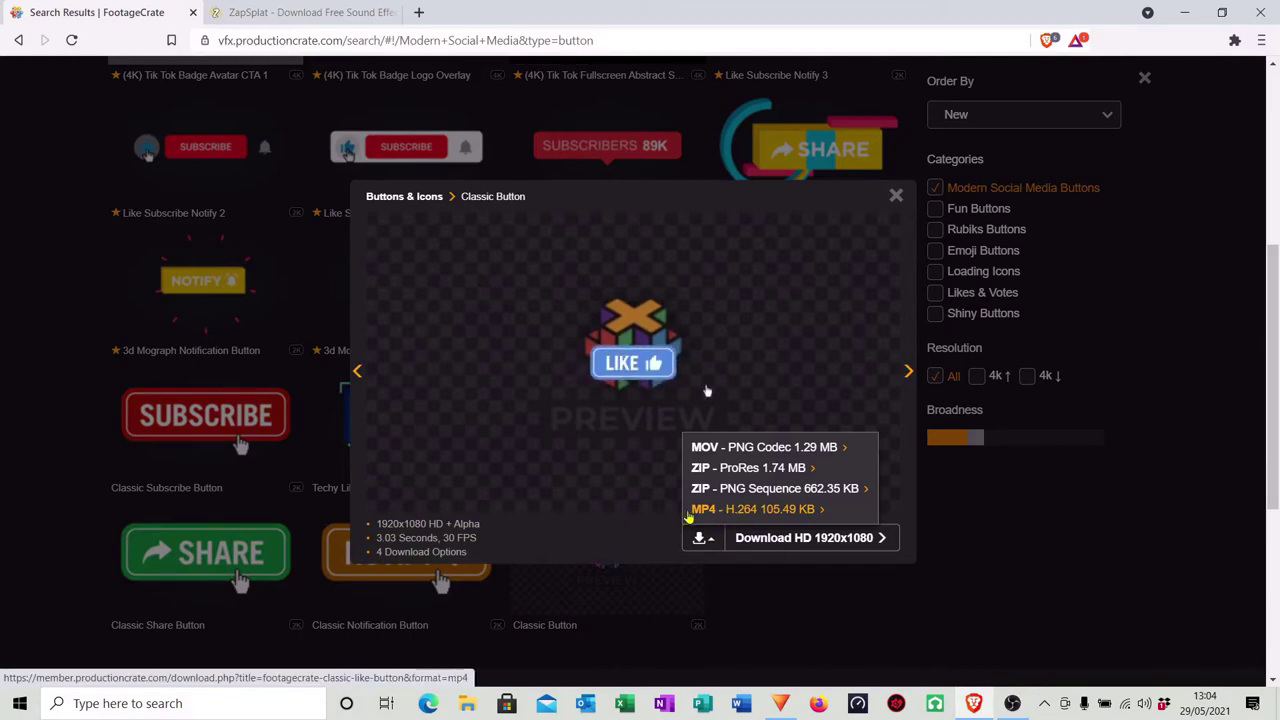
left_click(689, 516)
left_click(1054, 557)
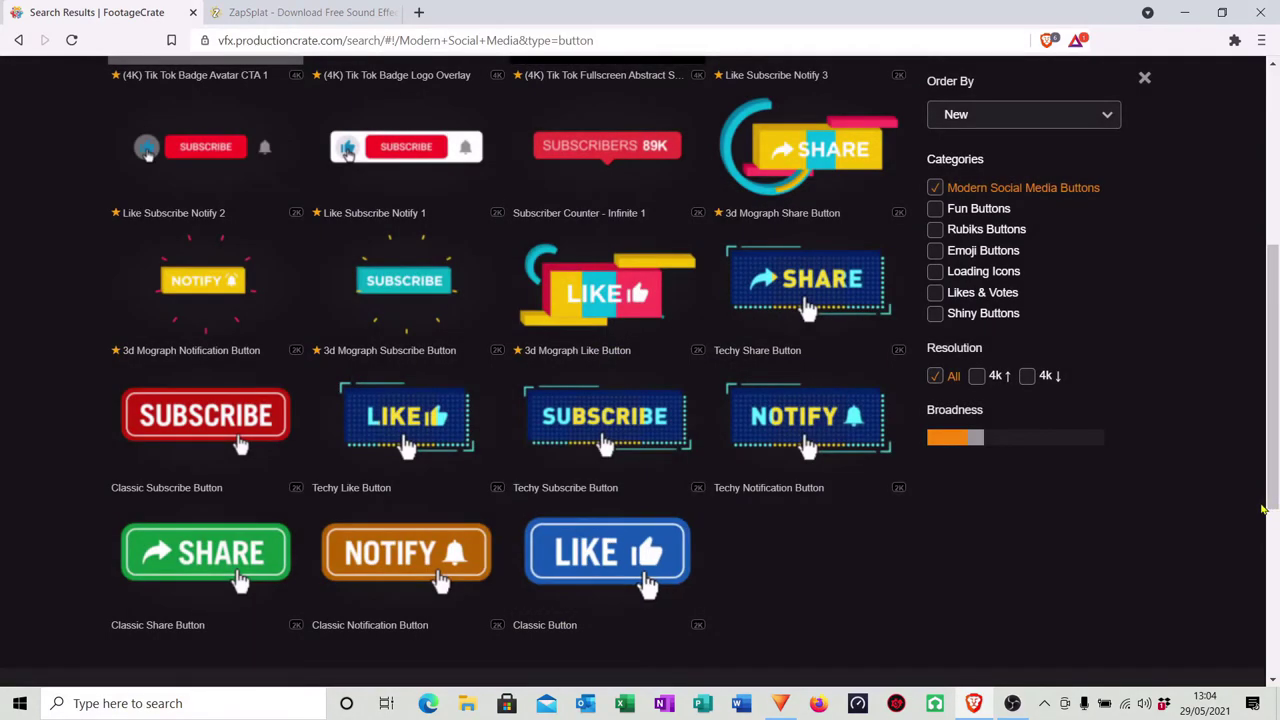
Switch to ZapSplat and bring up the Free Sound Effects categories
left_click(275, 11)
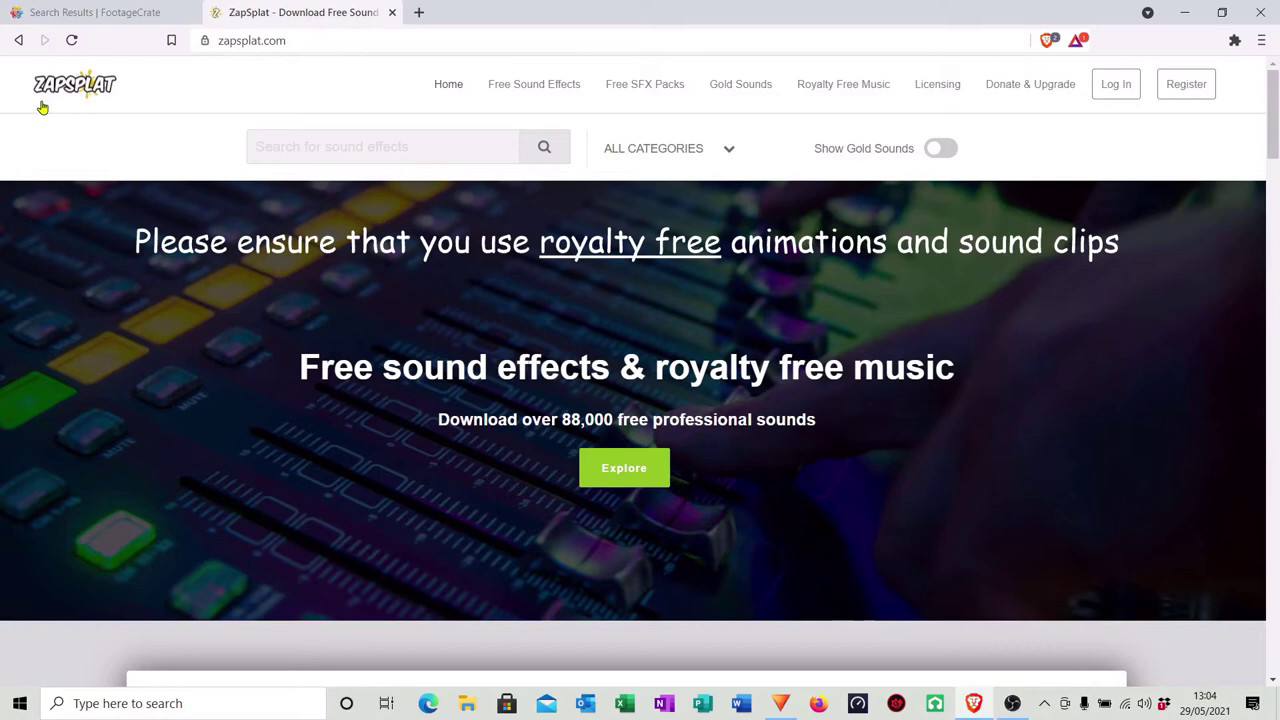
left_click(535, 90)
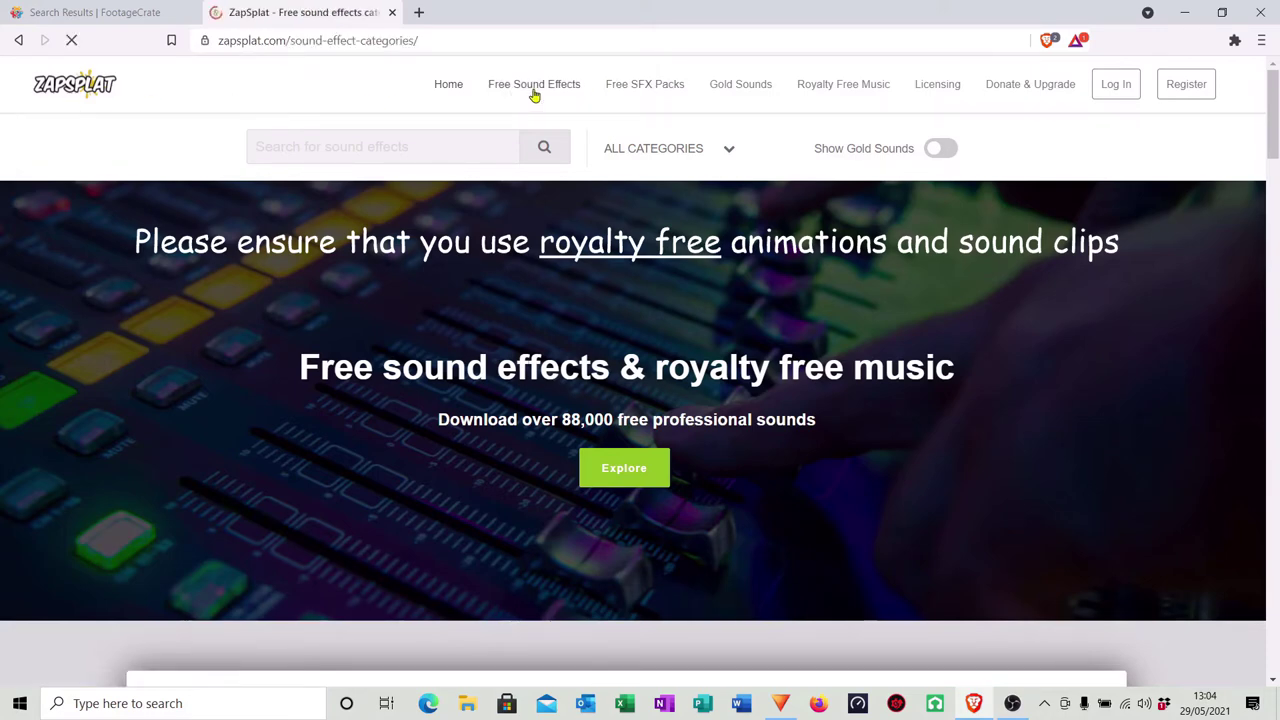
scroll(530, 205, "down", 3)
scroll(530, 245, "down", 2)
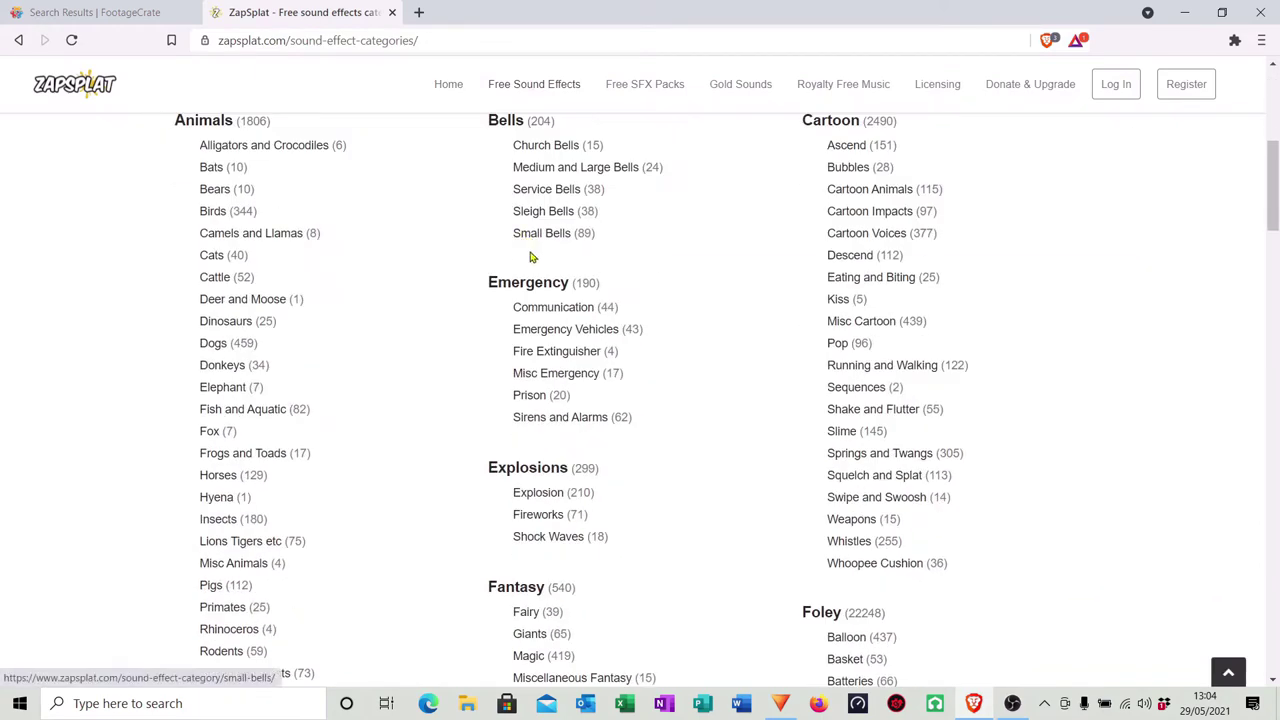
Open Small Bells and browse its handbell and shop-door bell effects
left_click(547, 242)
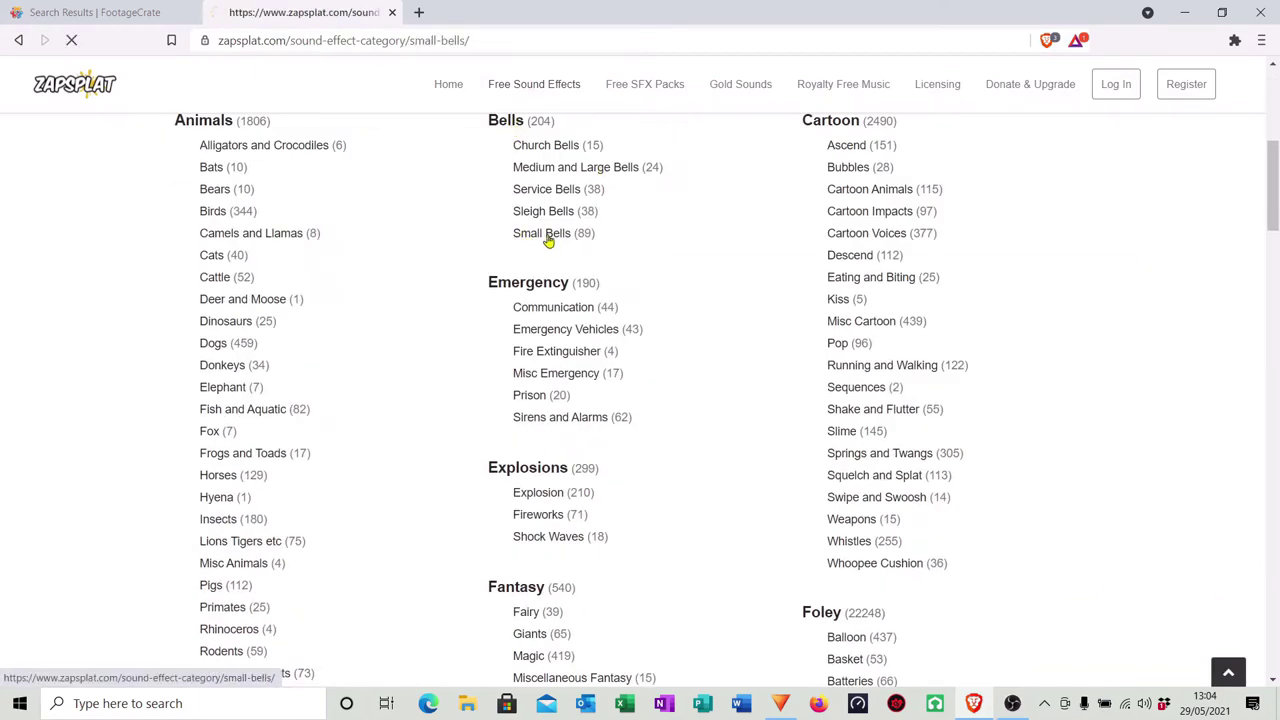
scroll(500, 294, "down", 3)
scroll(435, 329, "down", 1)
scroll(435, 329, "down", 2)
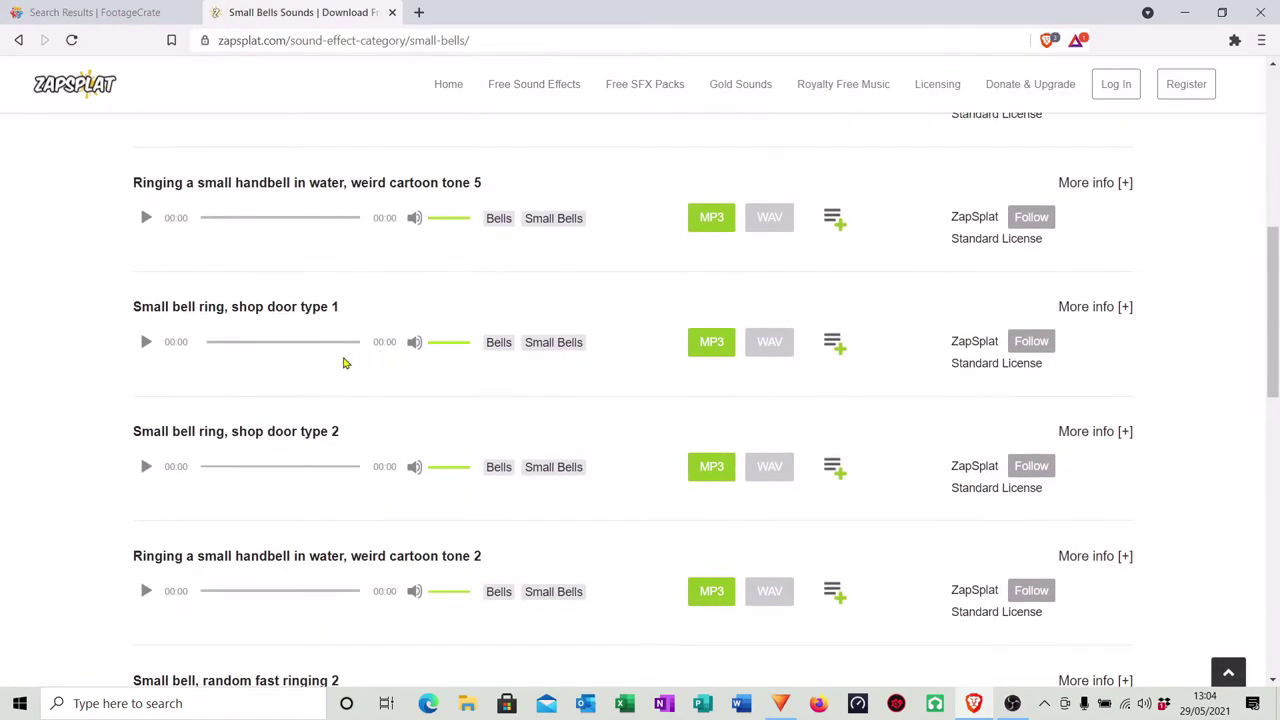
scroll(300, 440, "down", 1)
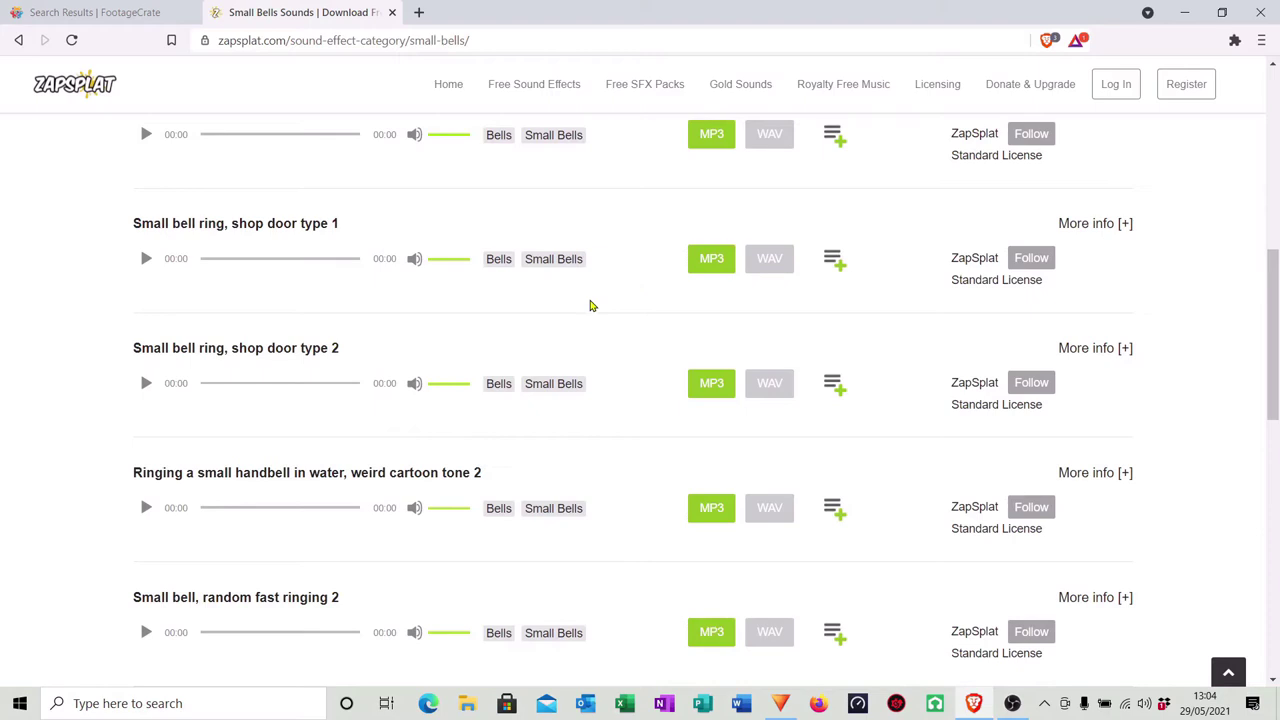
scroll(577, 291, "down", 2)
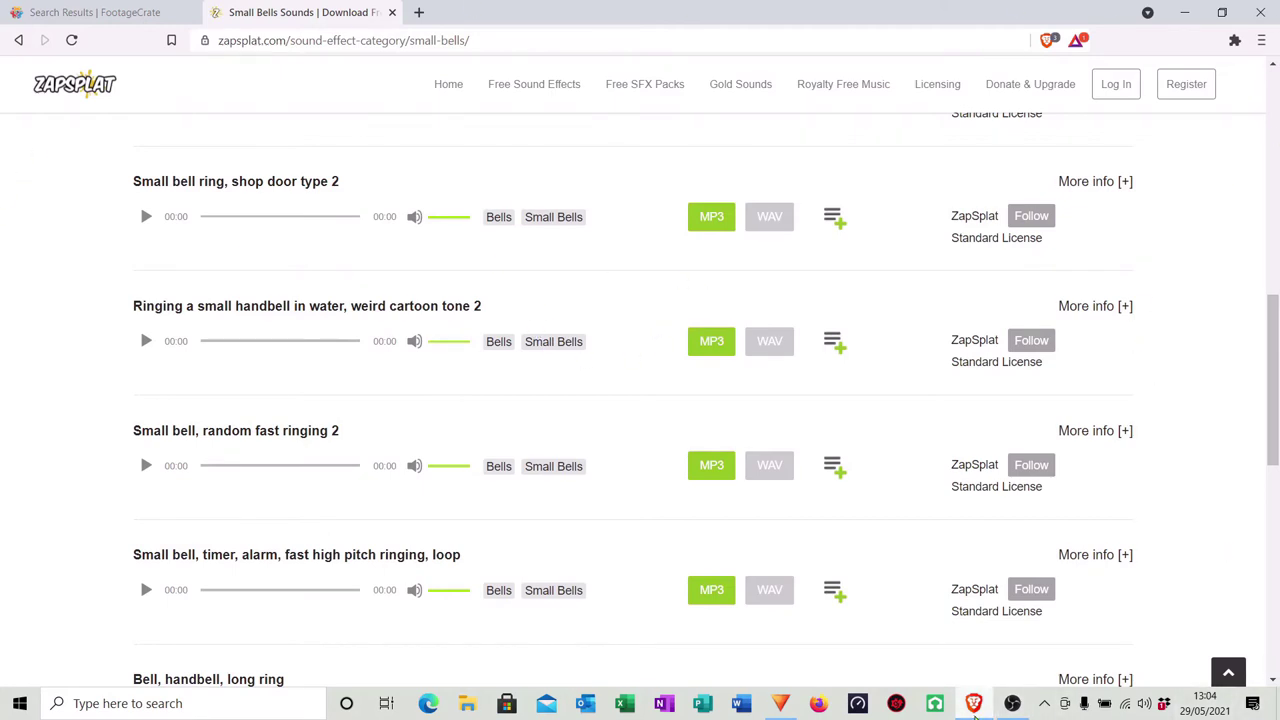
Place the footagecrate LIKE clip on Video 2 at 0:00 and preview it from the start
left_click(780, 703)
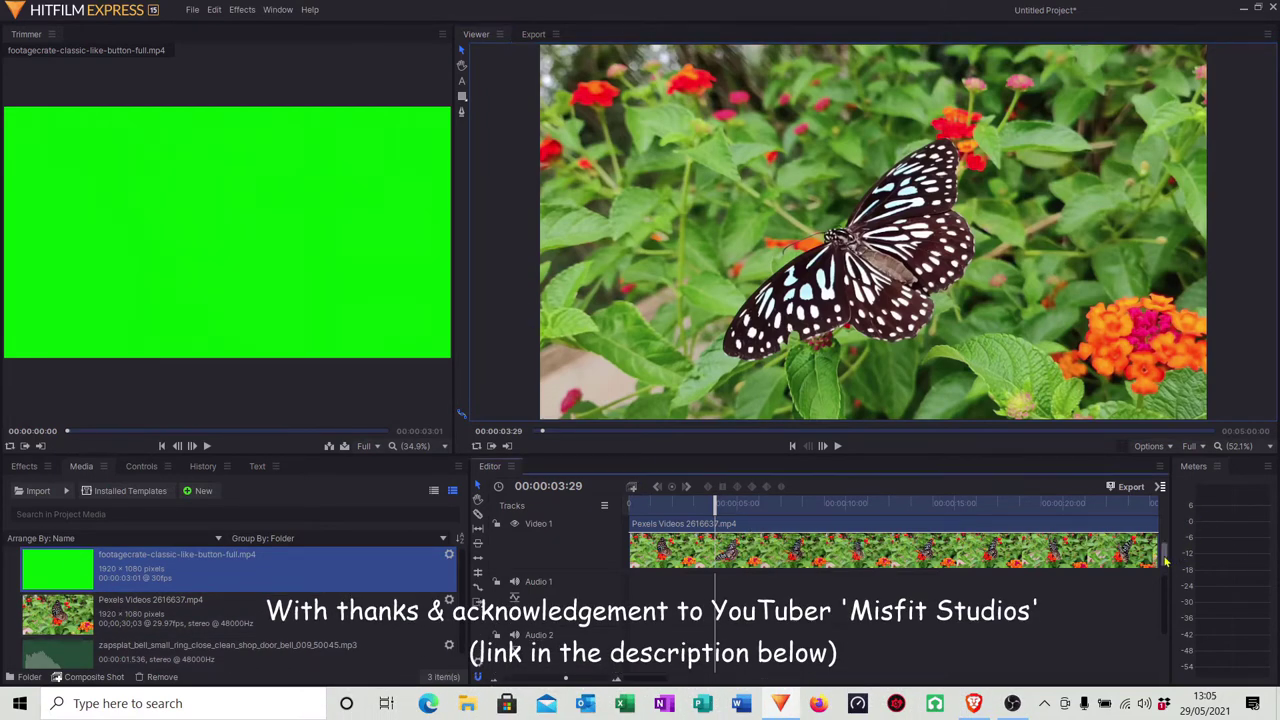
left_click_drag(1165, 558, 1163, 528)
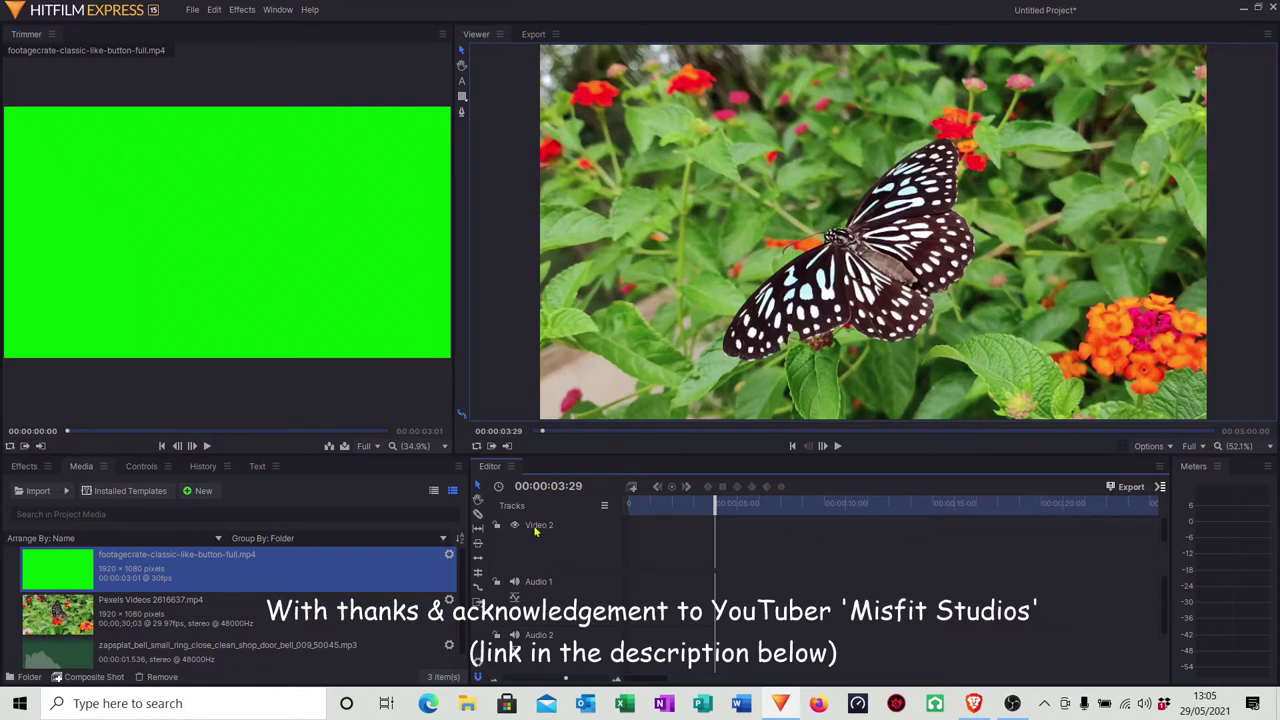
left_click_drag(79, 578, 643, 540)
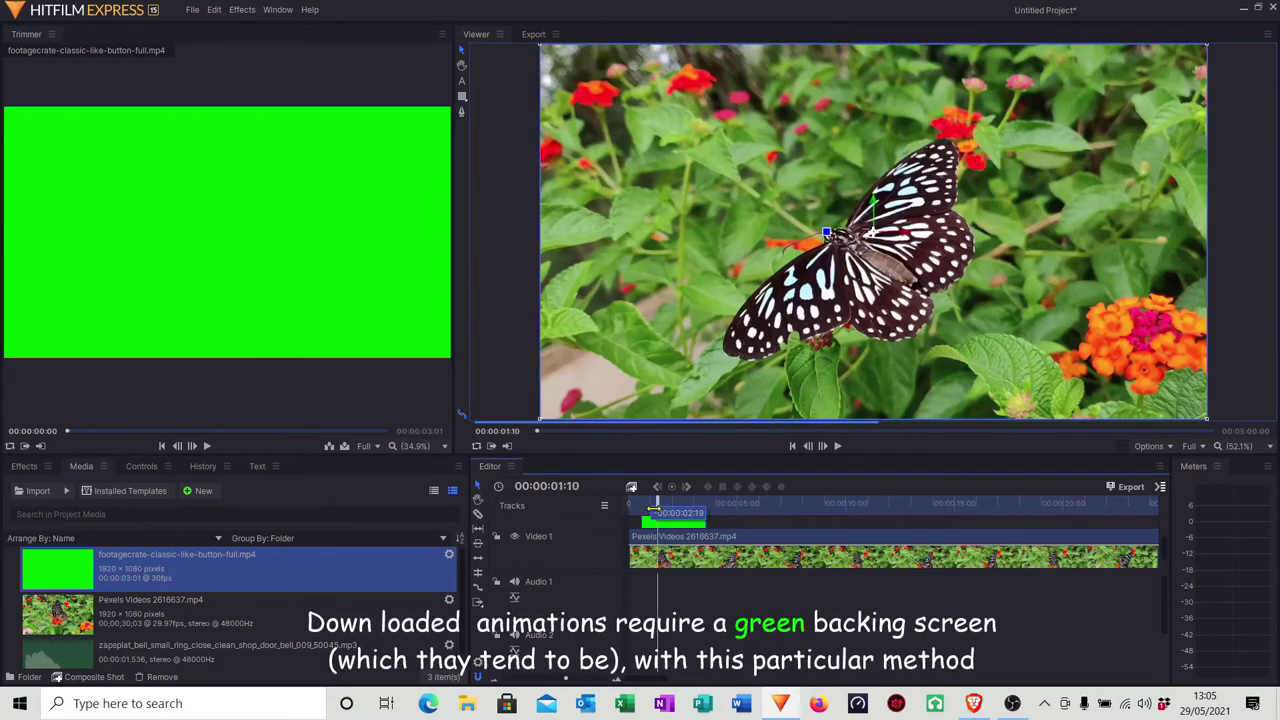
key("Home")
left_click(838, 448)
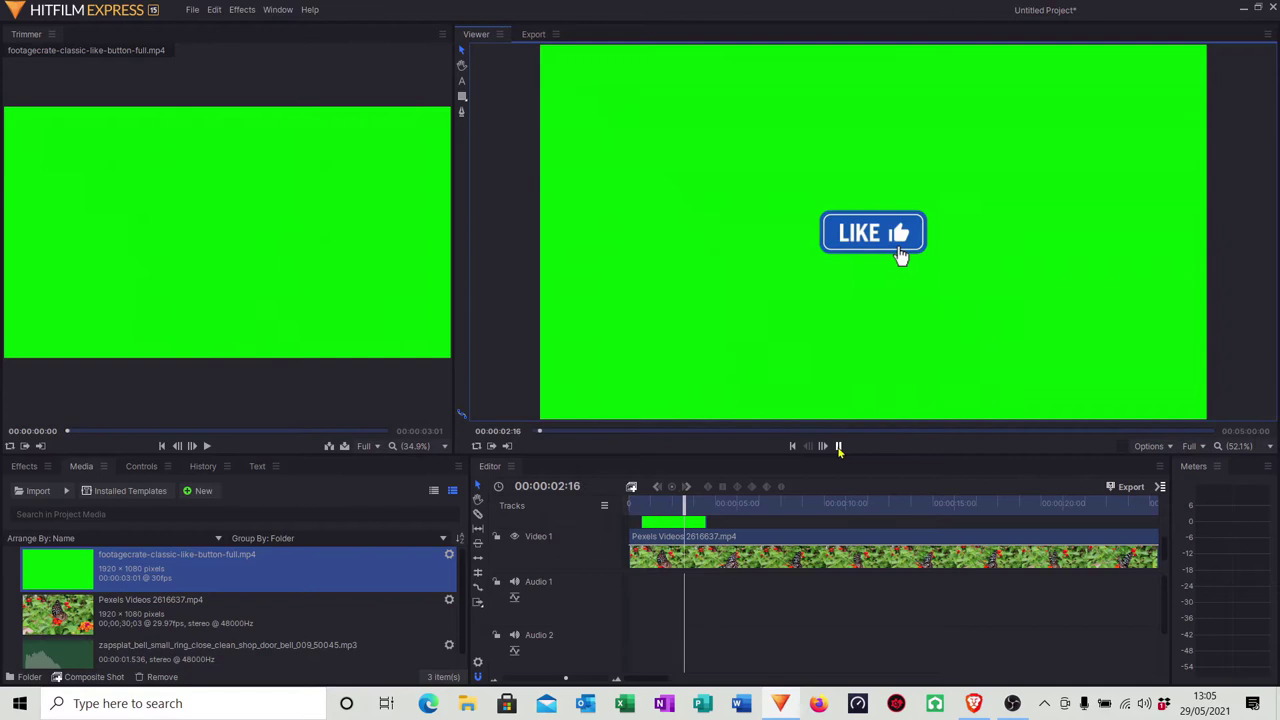
left_click(838, 447)
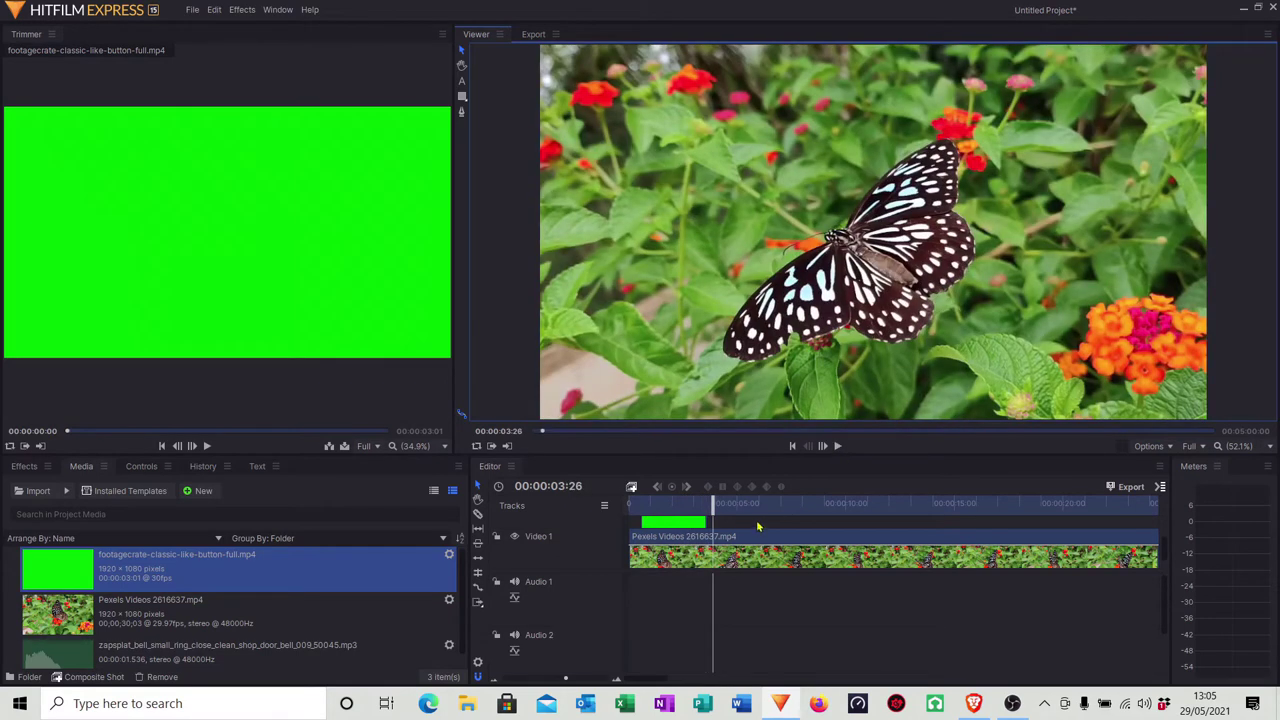
Apply Keying > Color Difference Key to the LIKE clip and play it back to check
left_click(23, 467)
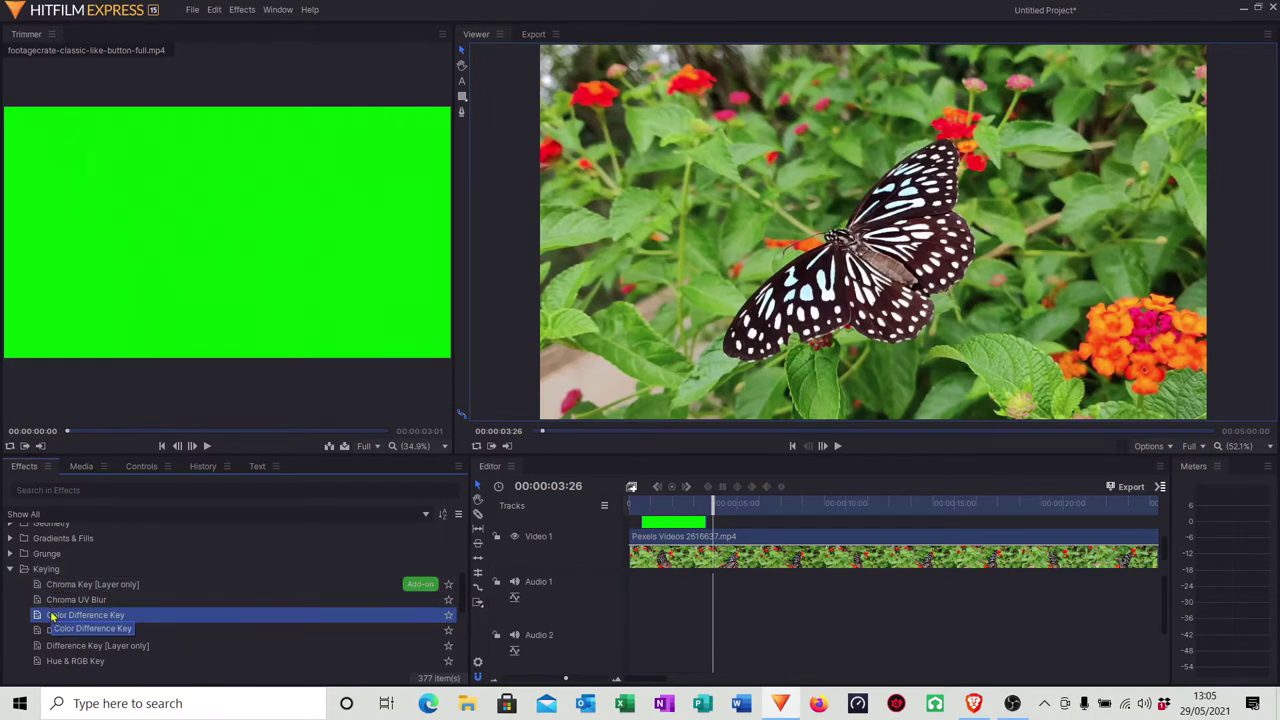
left_click_drag(62, 618, 660, 543)
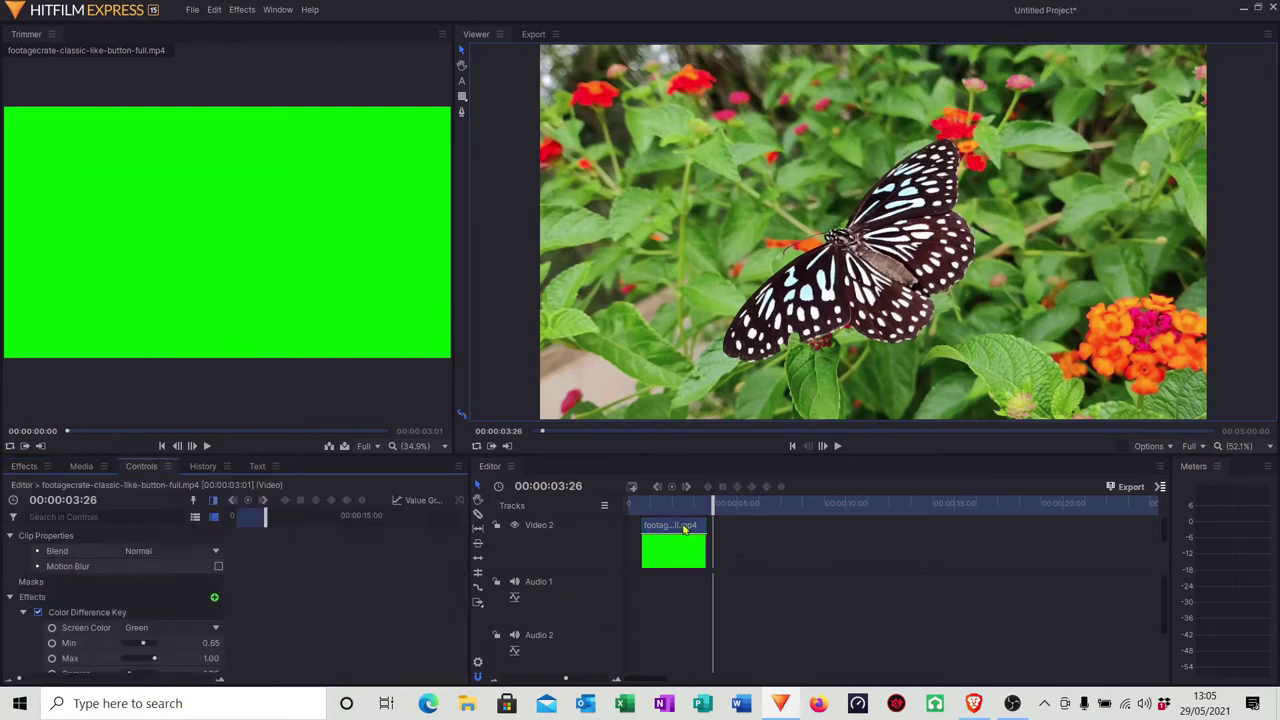
left_click(655, 503)
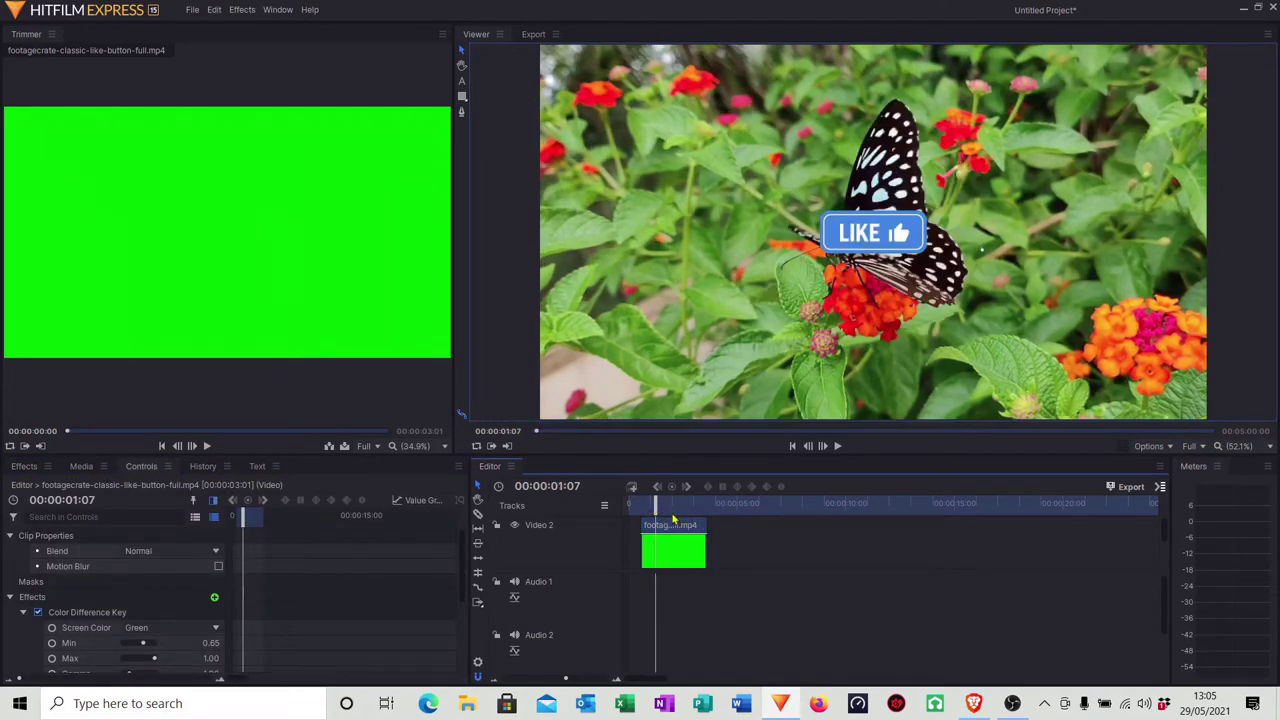
left_click(631, 503)
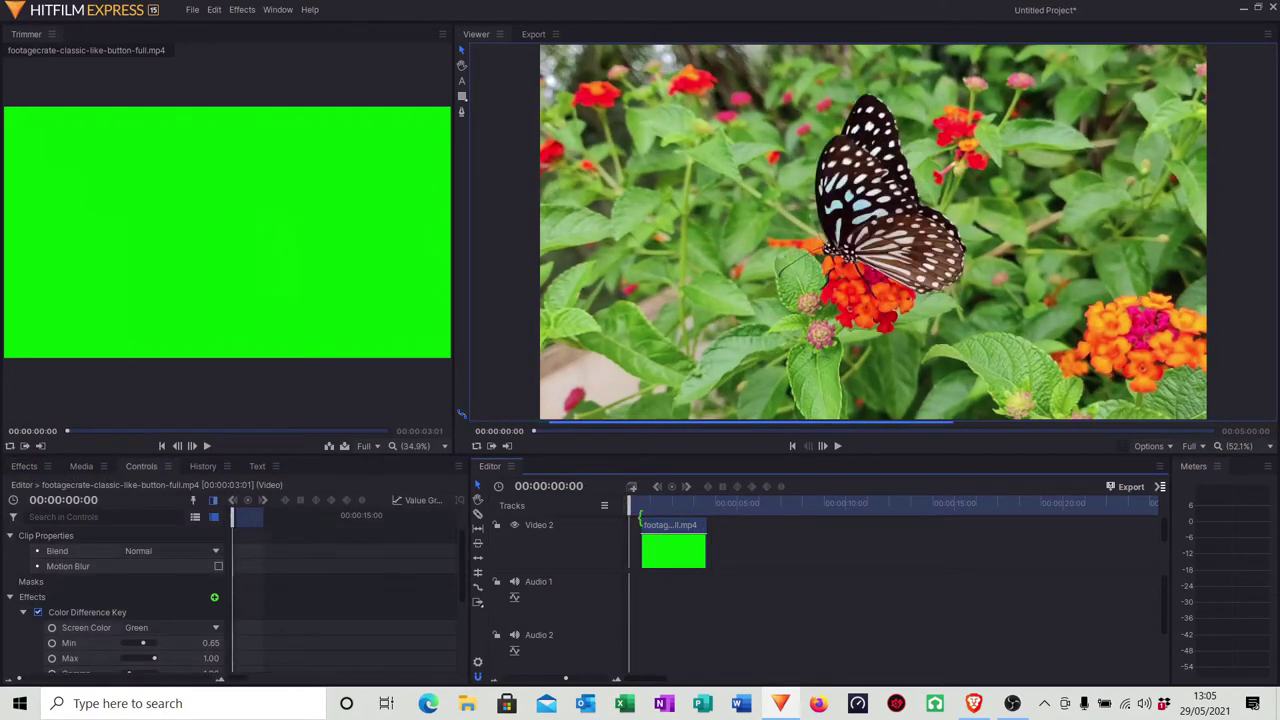
left_click(836, 446)
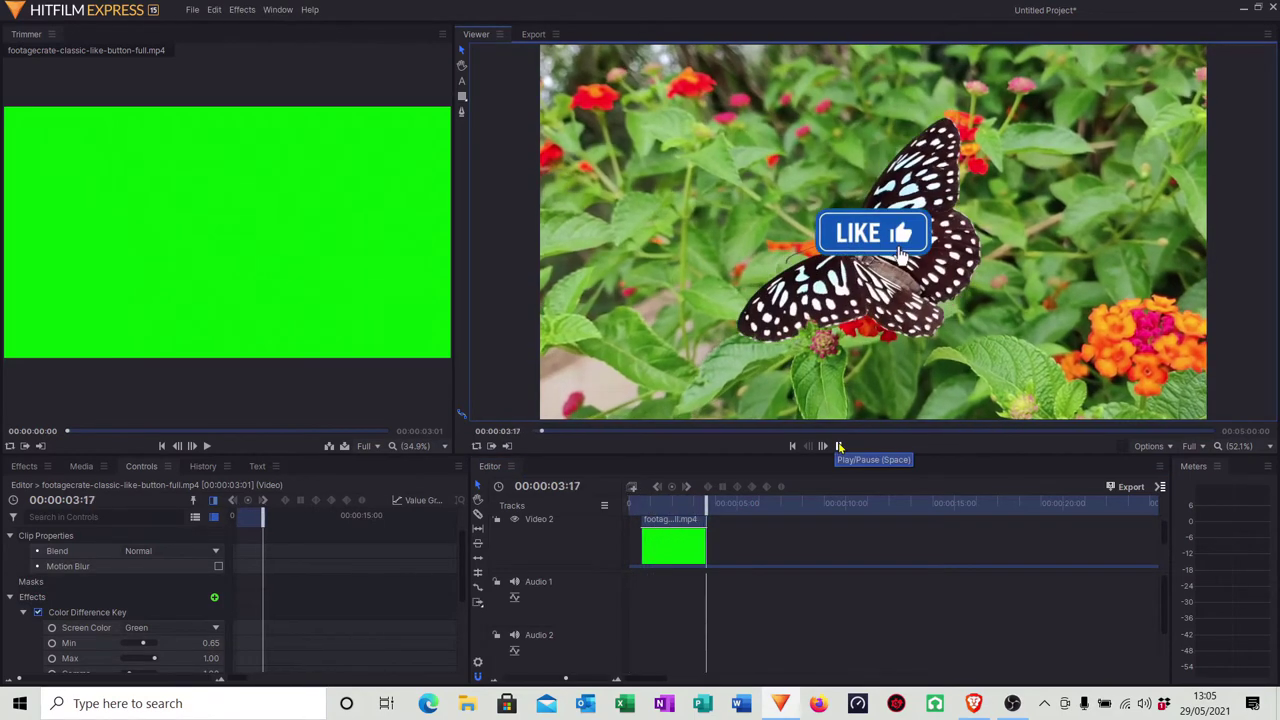
left_click(838, 446)
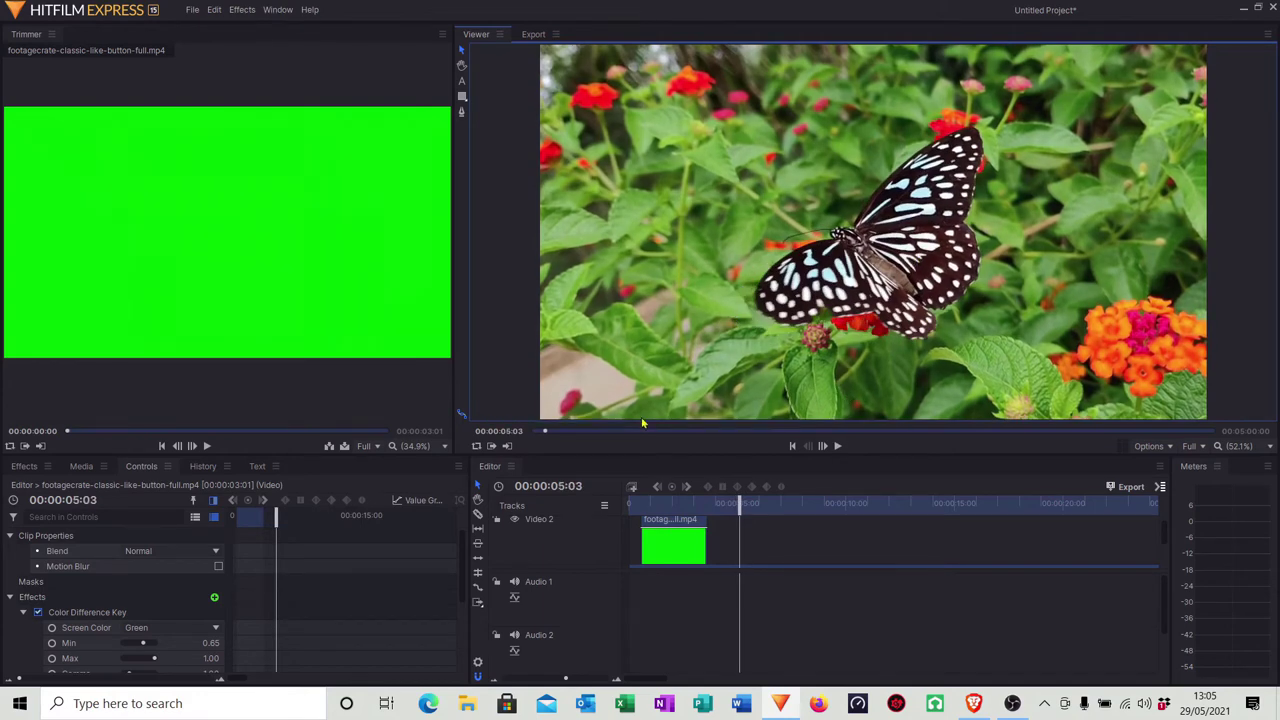
Drag the LIKE button into the bottom-left corner of the frame and verify by playback
left_click_drag(739, 503, 685, 557)
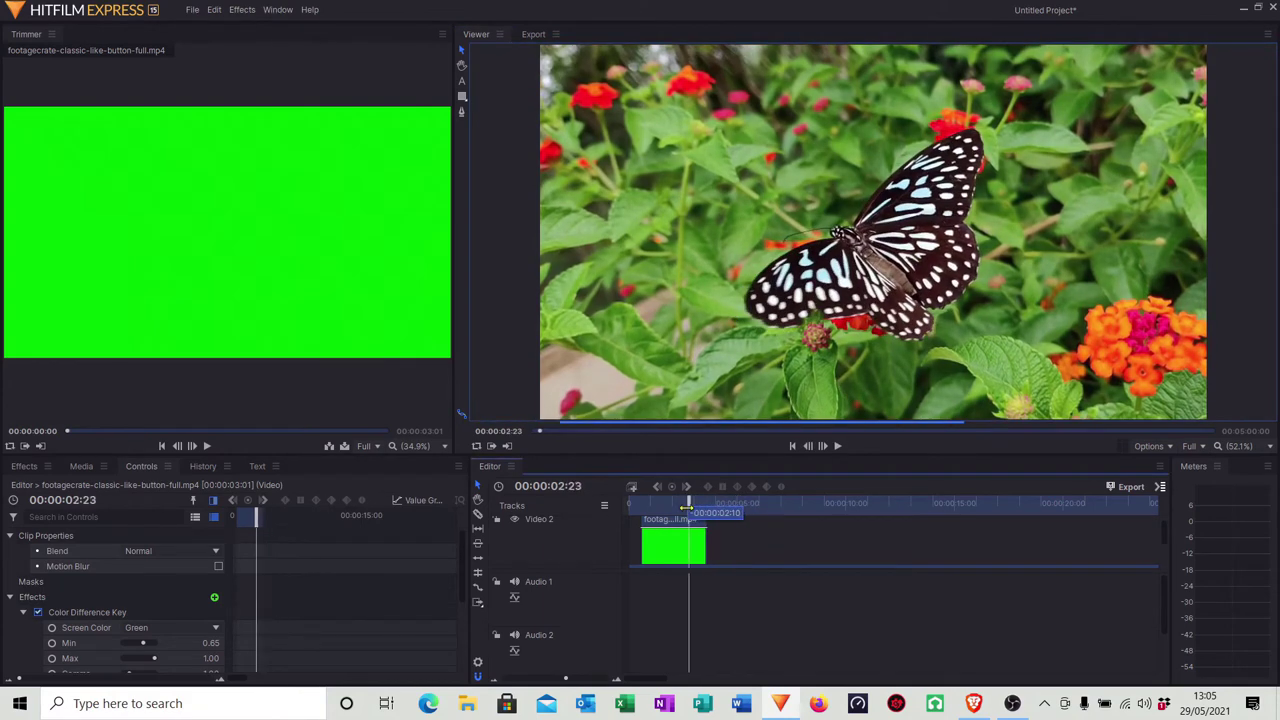
left_click_drag(695, 502, 681, 503)
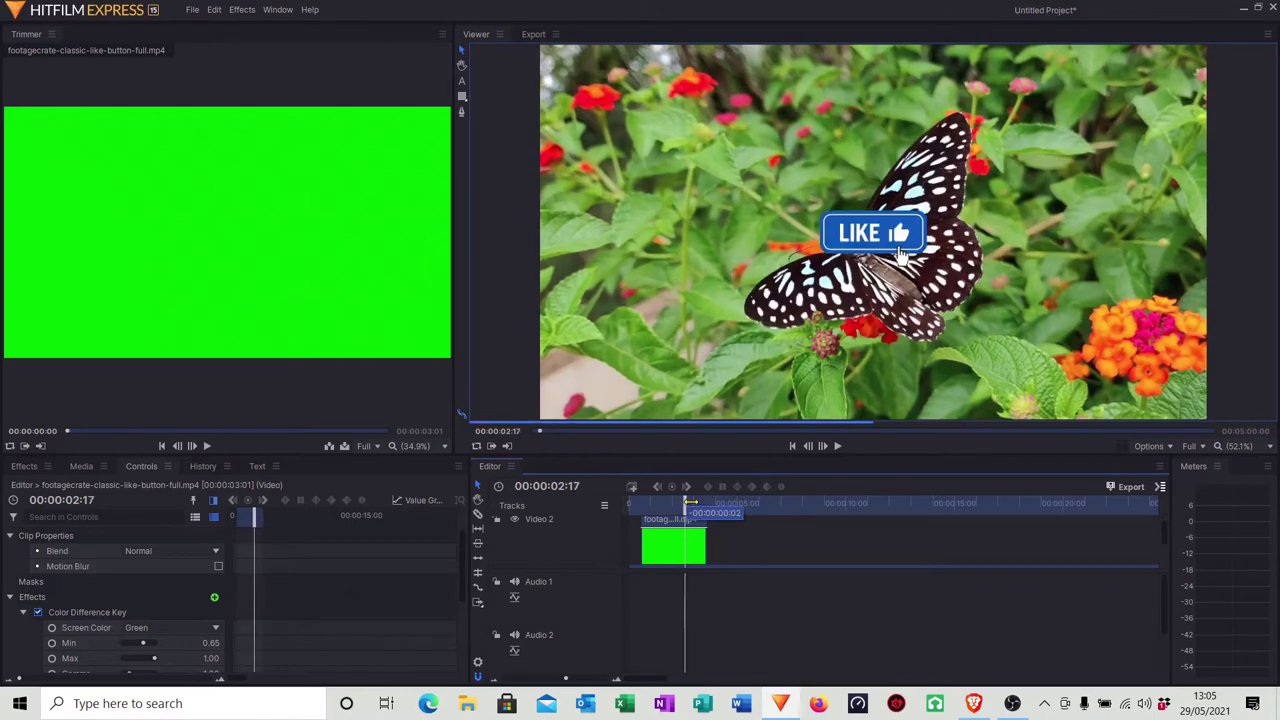
left_click_drag(779, 222, 783, 276)
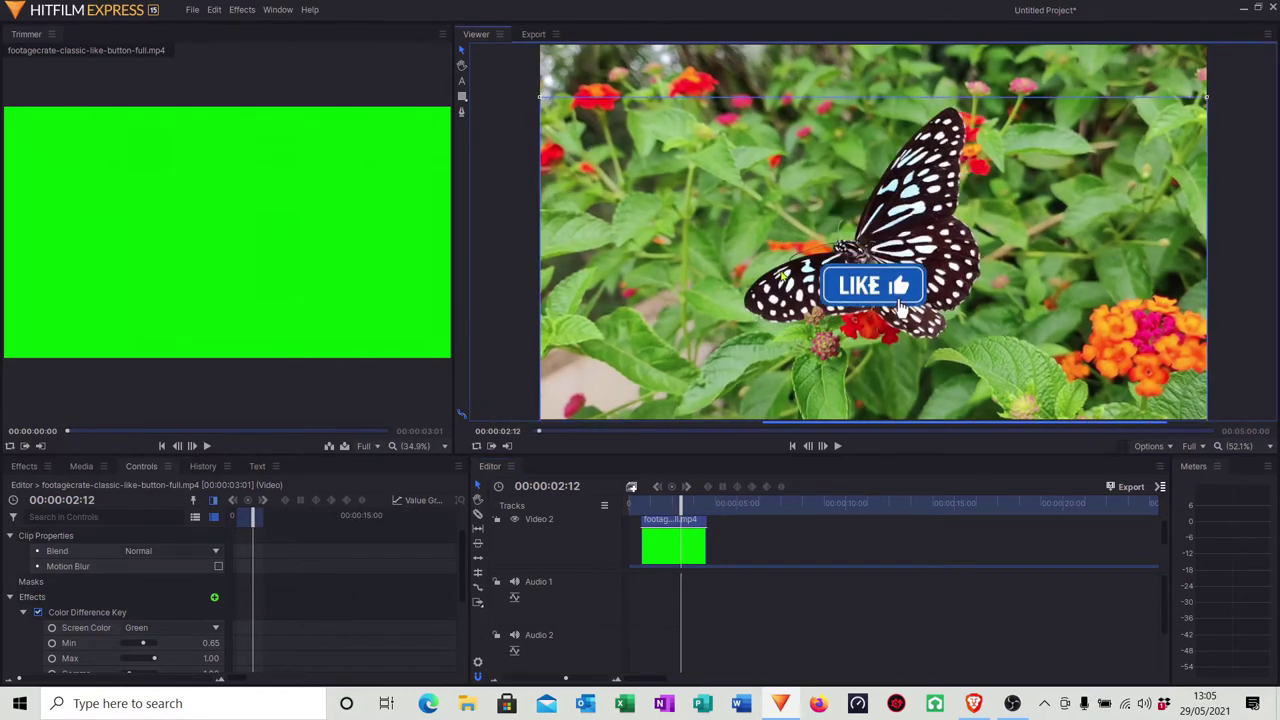
mouse_move(1022, 217)
left_mouse_down()
mouse_move(1011, 233)
mouse_move(760, 315)
left_mouse_up()
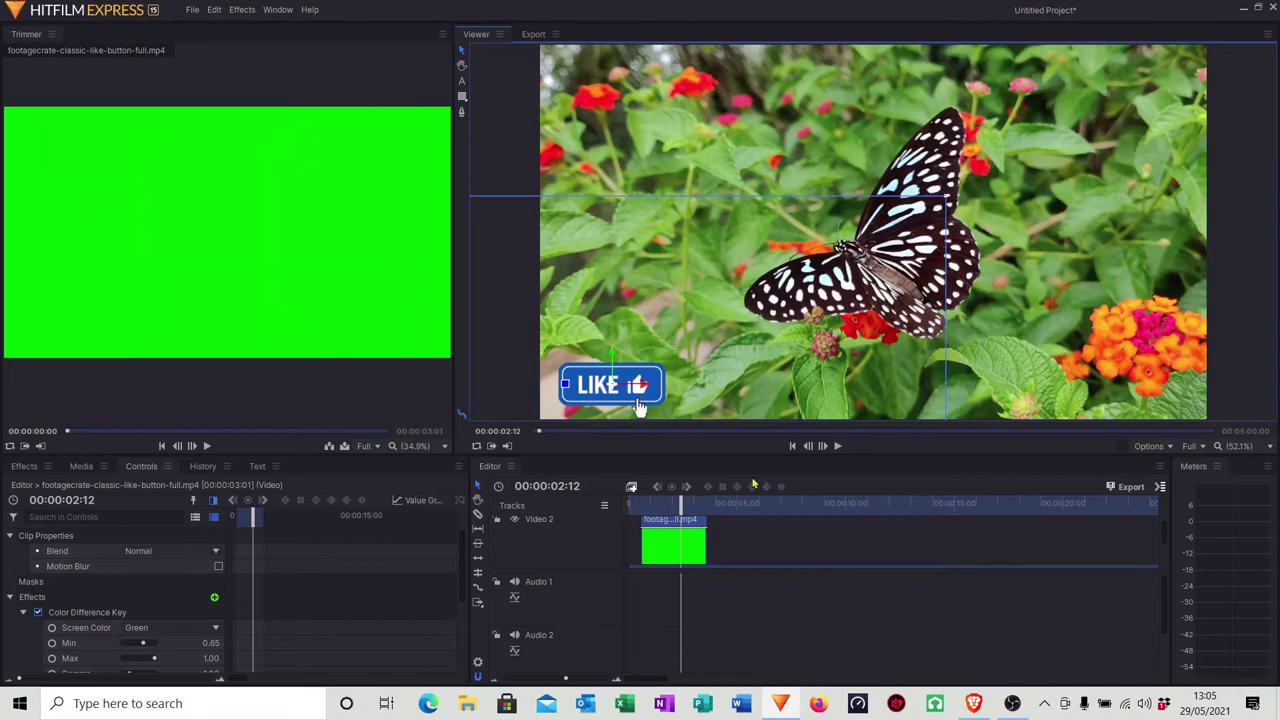
left_click(792, 446)
left_click(838, 446)
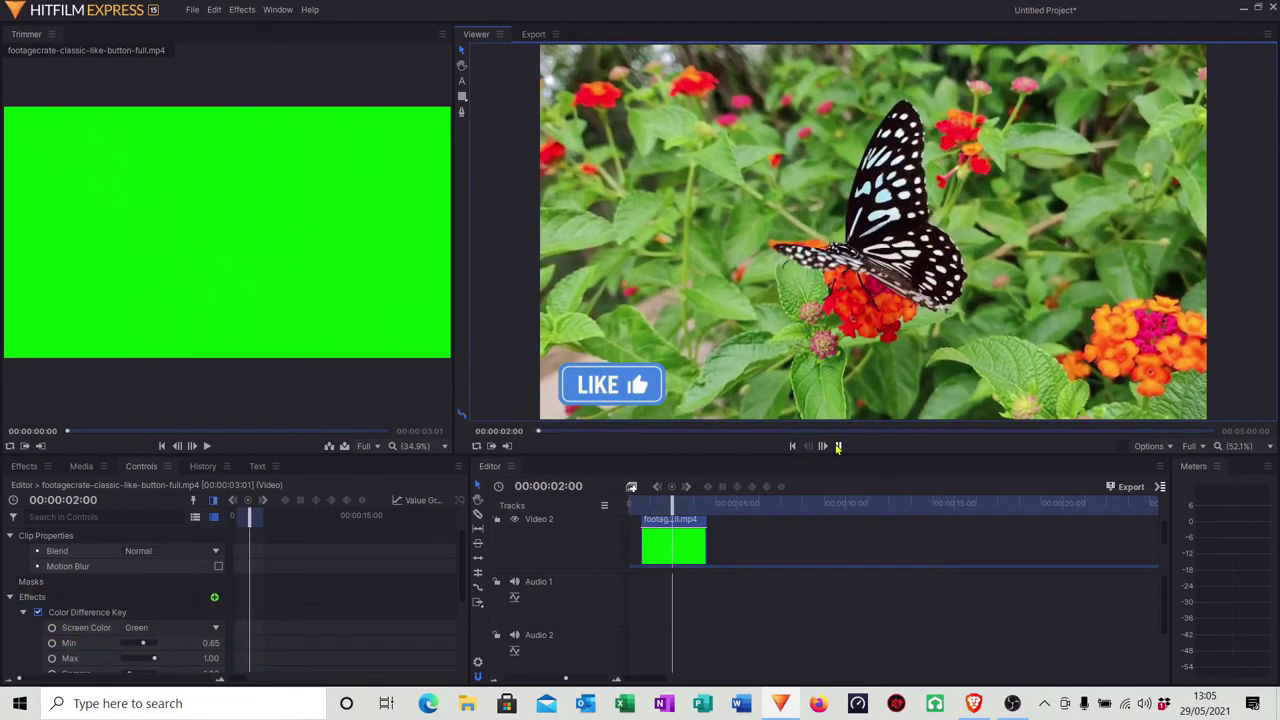
key("space")
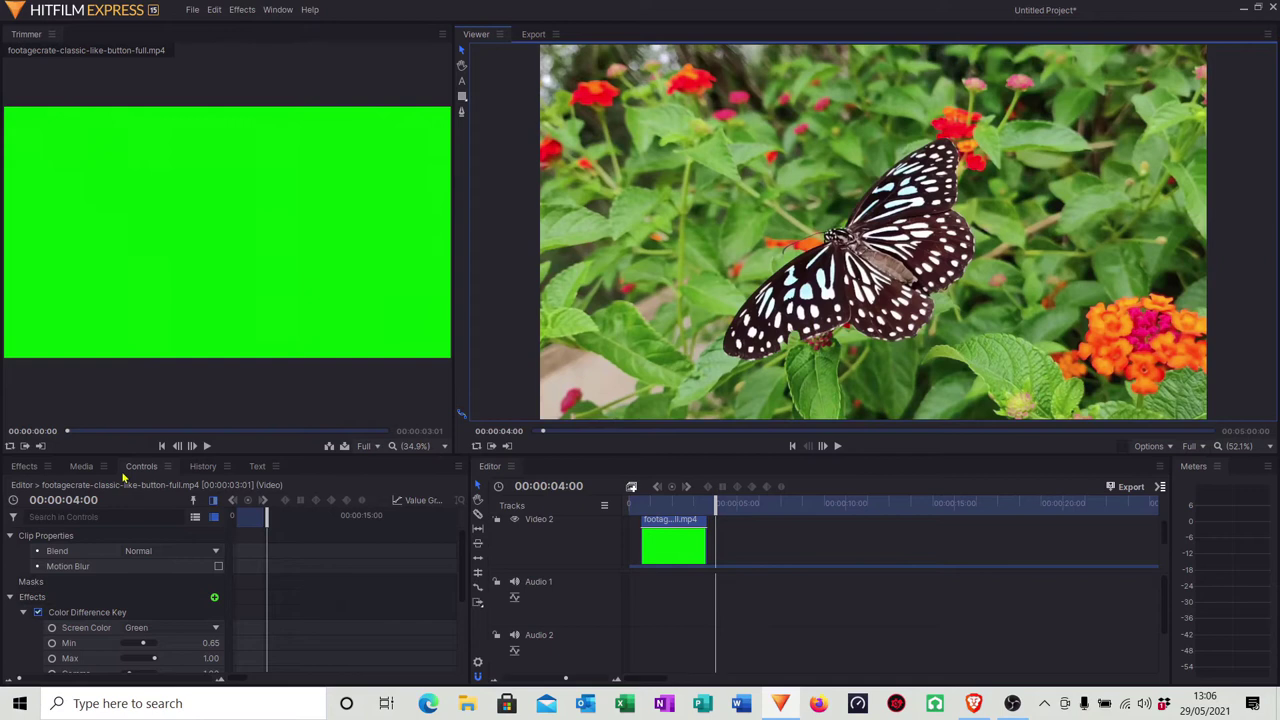
Add the zapsplat bell MP3 from Media onto the Audio 1 track
left_click(81, 466)
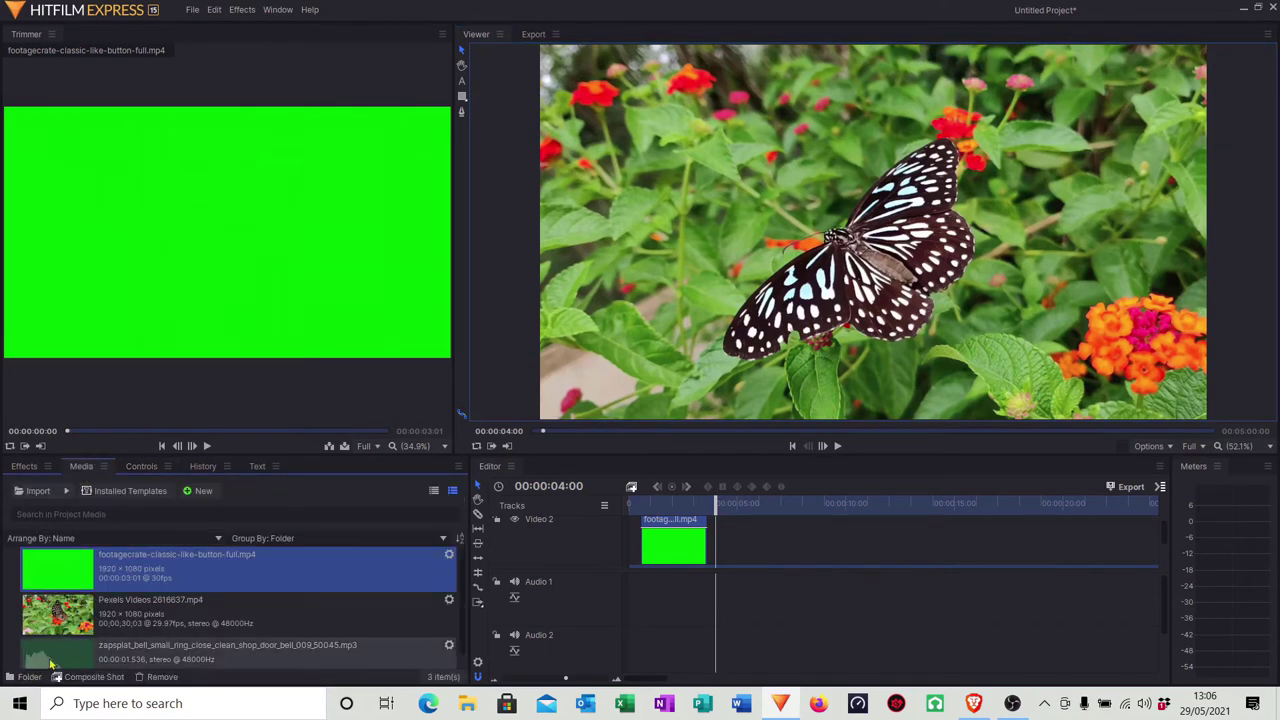
left_click(437, 641)
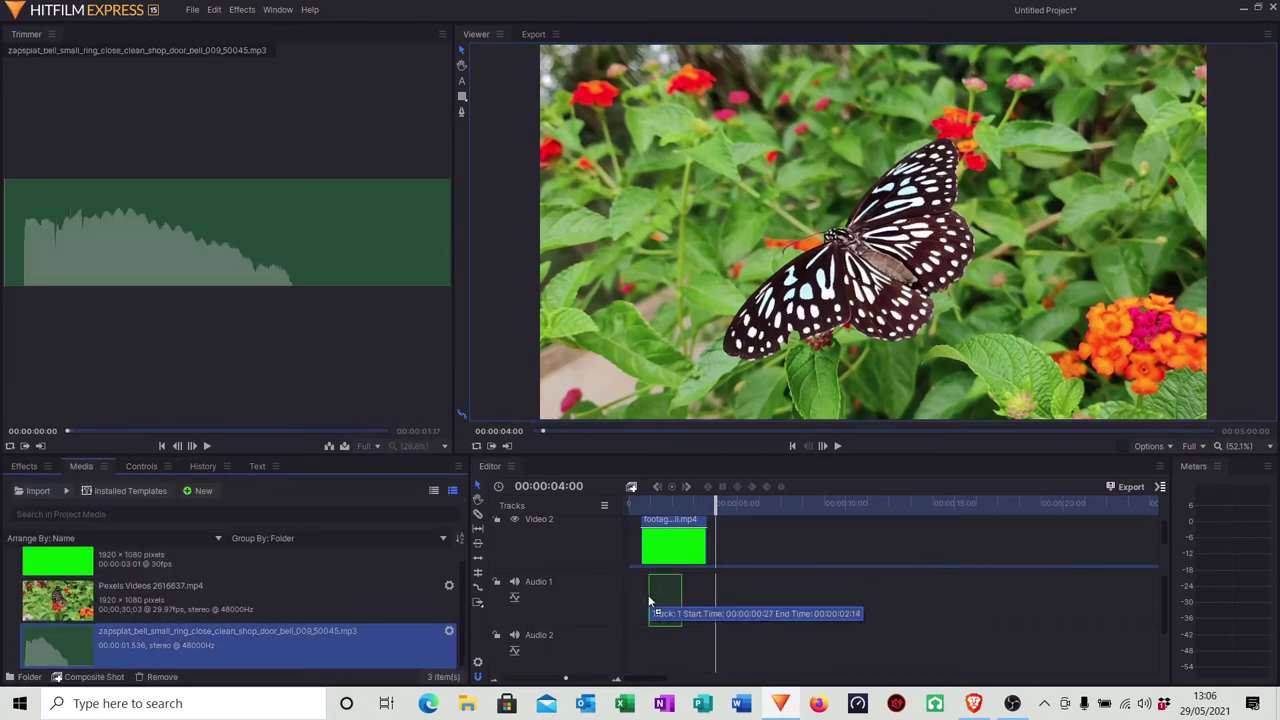
left_click_drag(611, 607, 656, 604)
key("space")
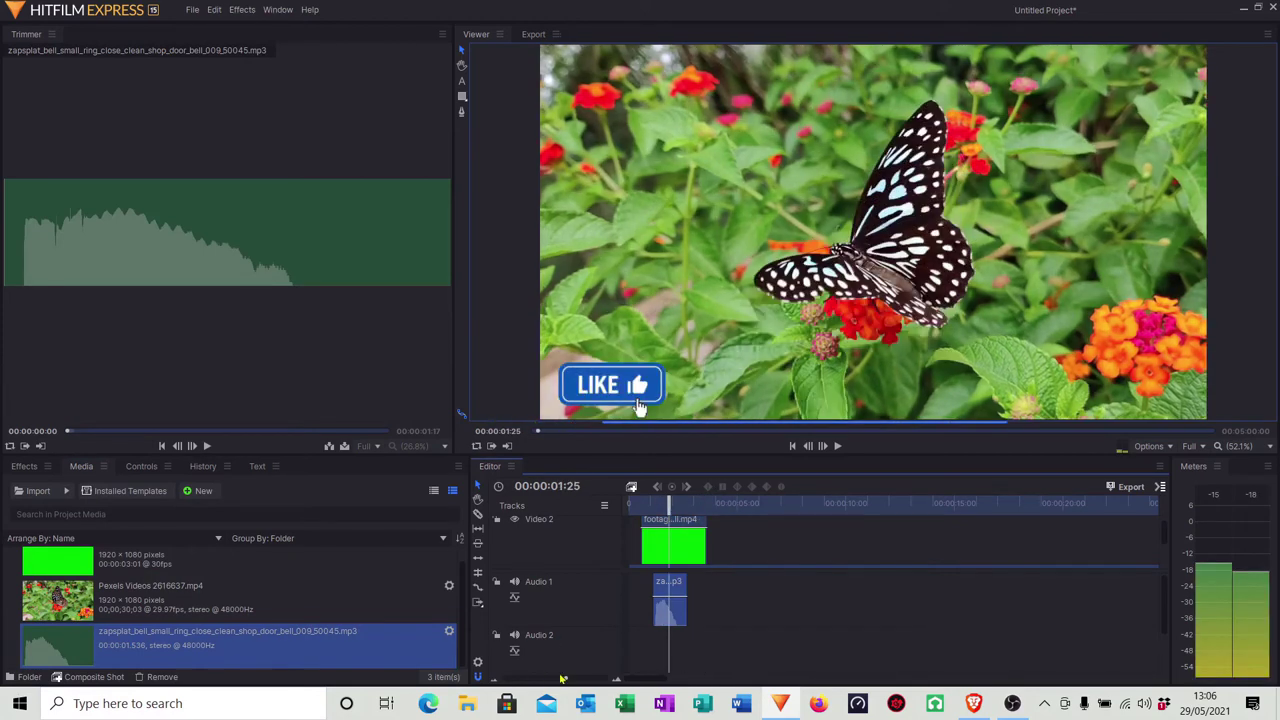
left_click(565, 680)
Slide the bell clip near the timeline start and replay to check its timing
left_click_drag(565, 680, 571, 680)
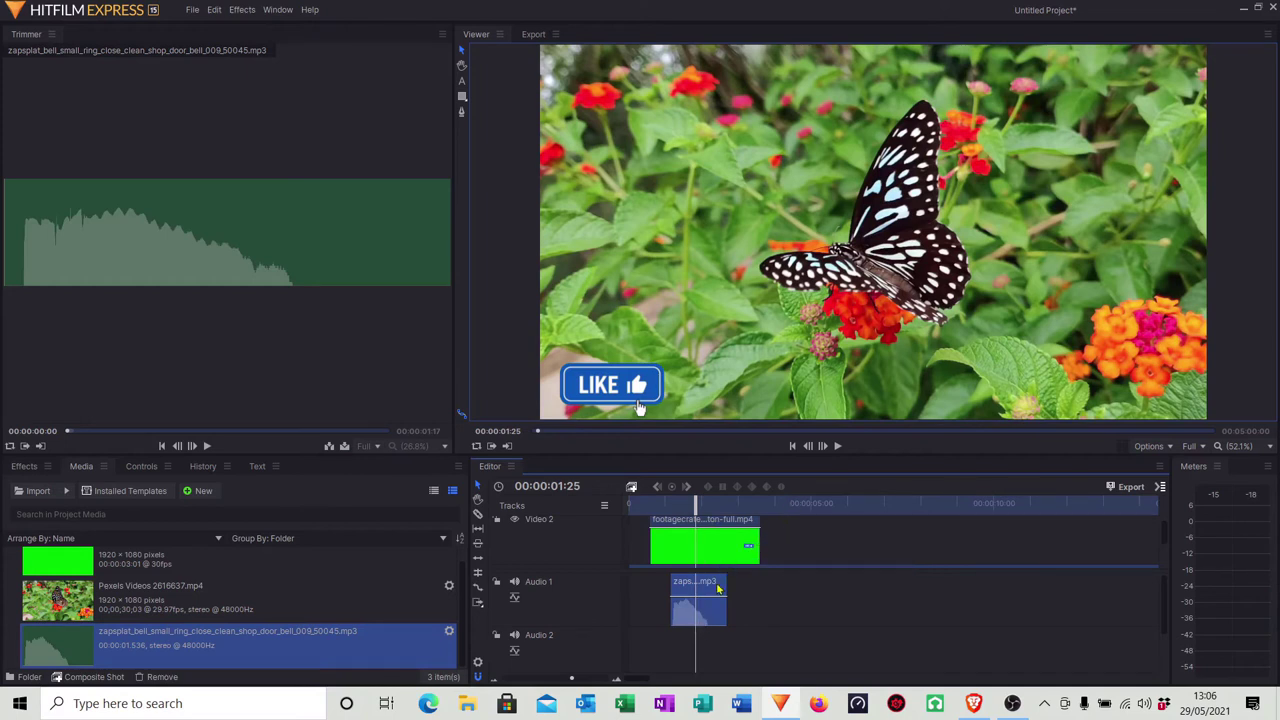
left_click_drag(717, 590, 701, 588)
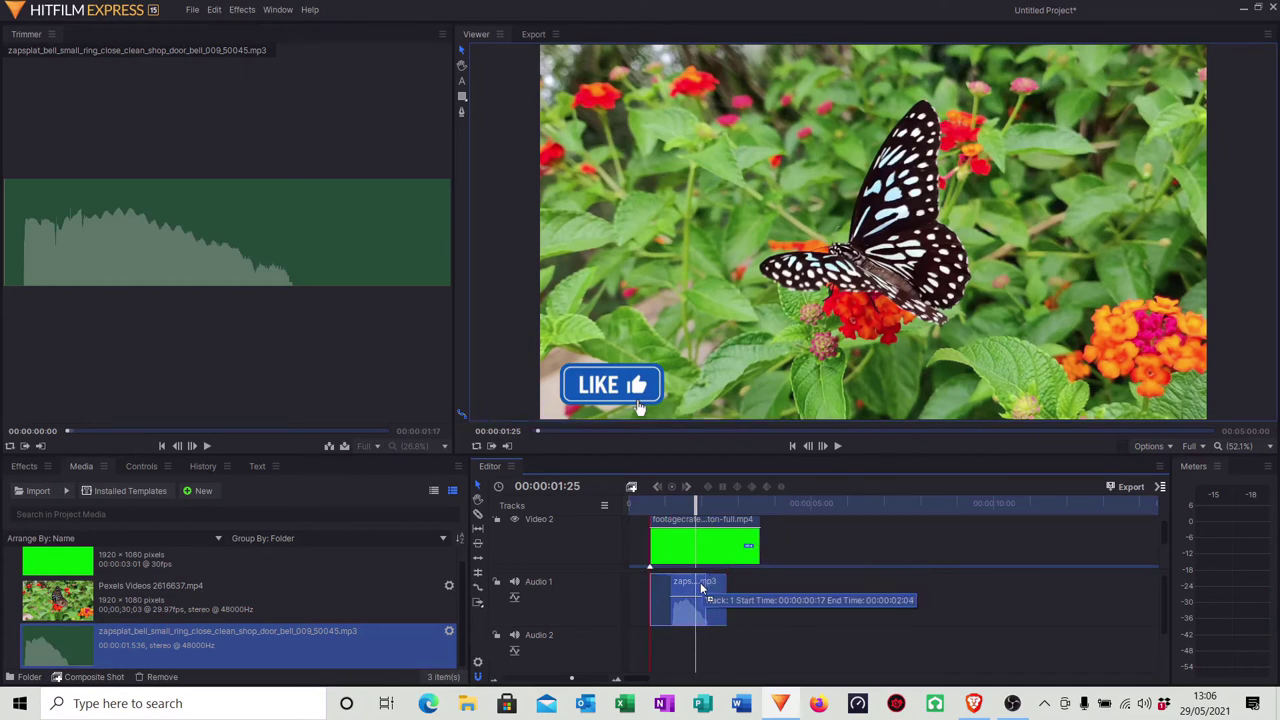
left_click_drag(697, 505, 618, 508)
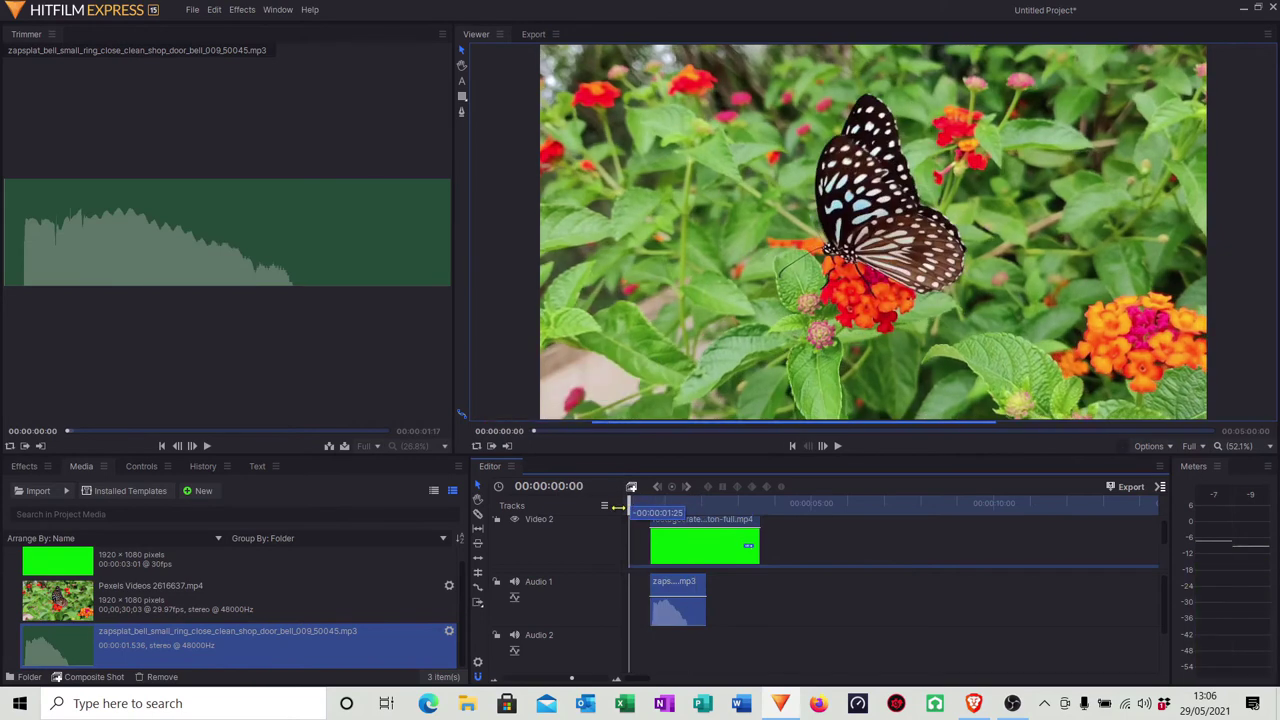
key("space")
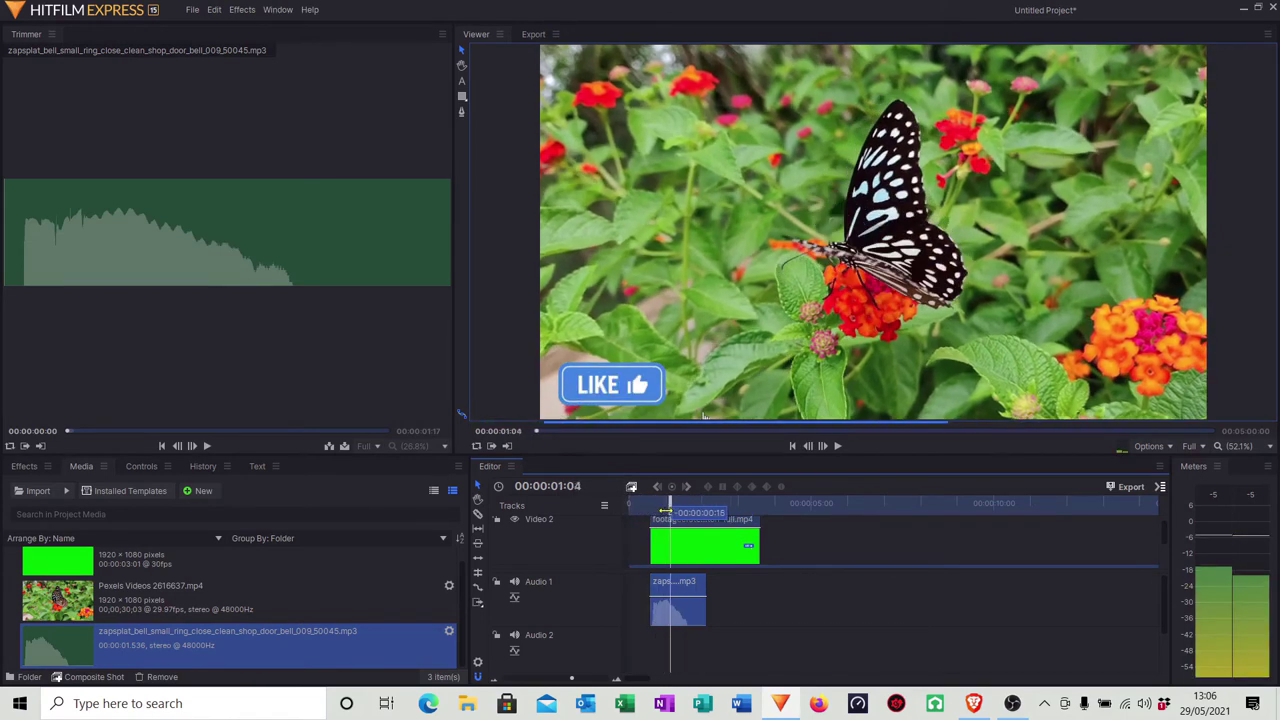
left_click_drag(665, 511, 632, 505)
left_click(839, 446)
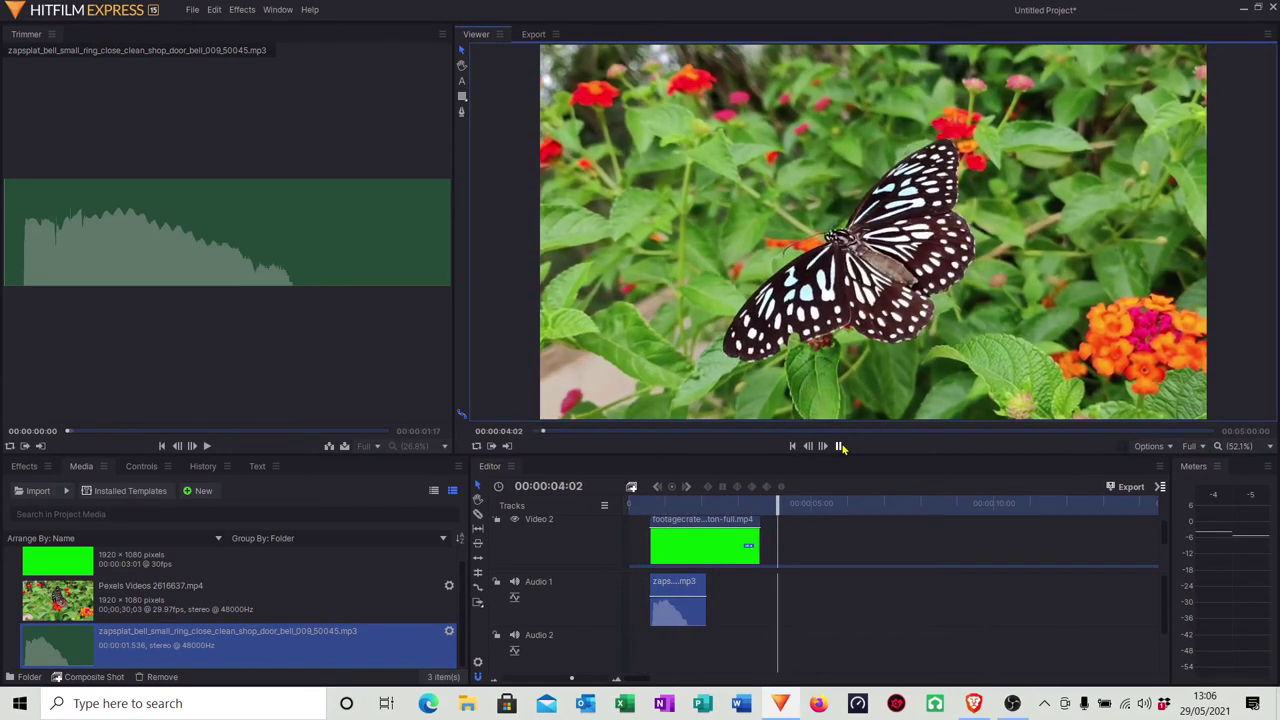
left_click(840, 447)
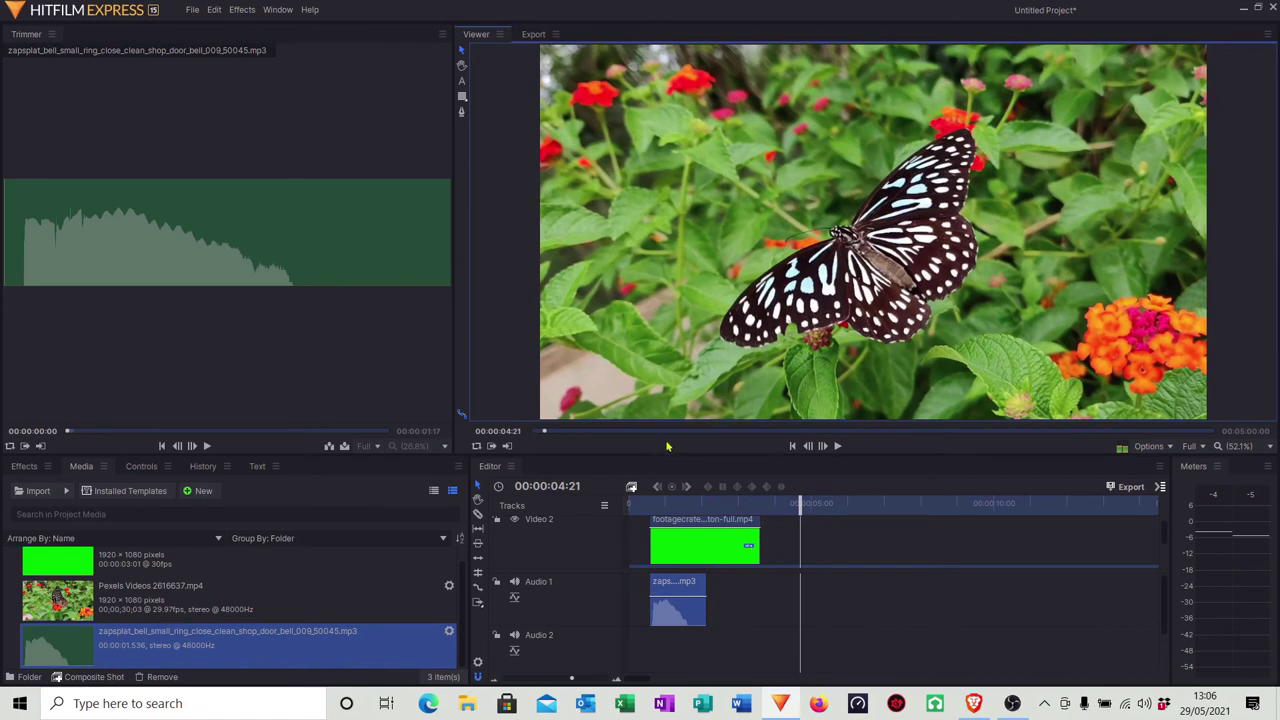